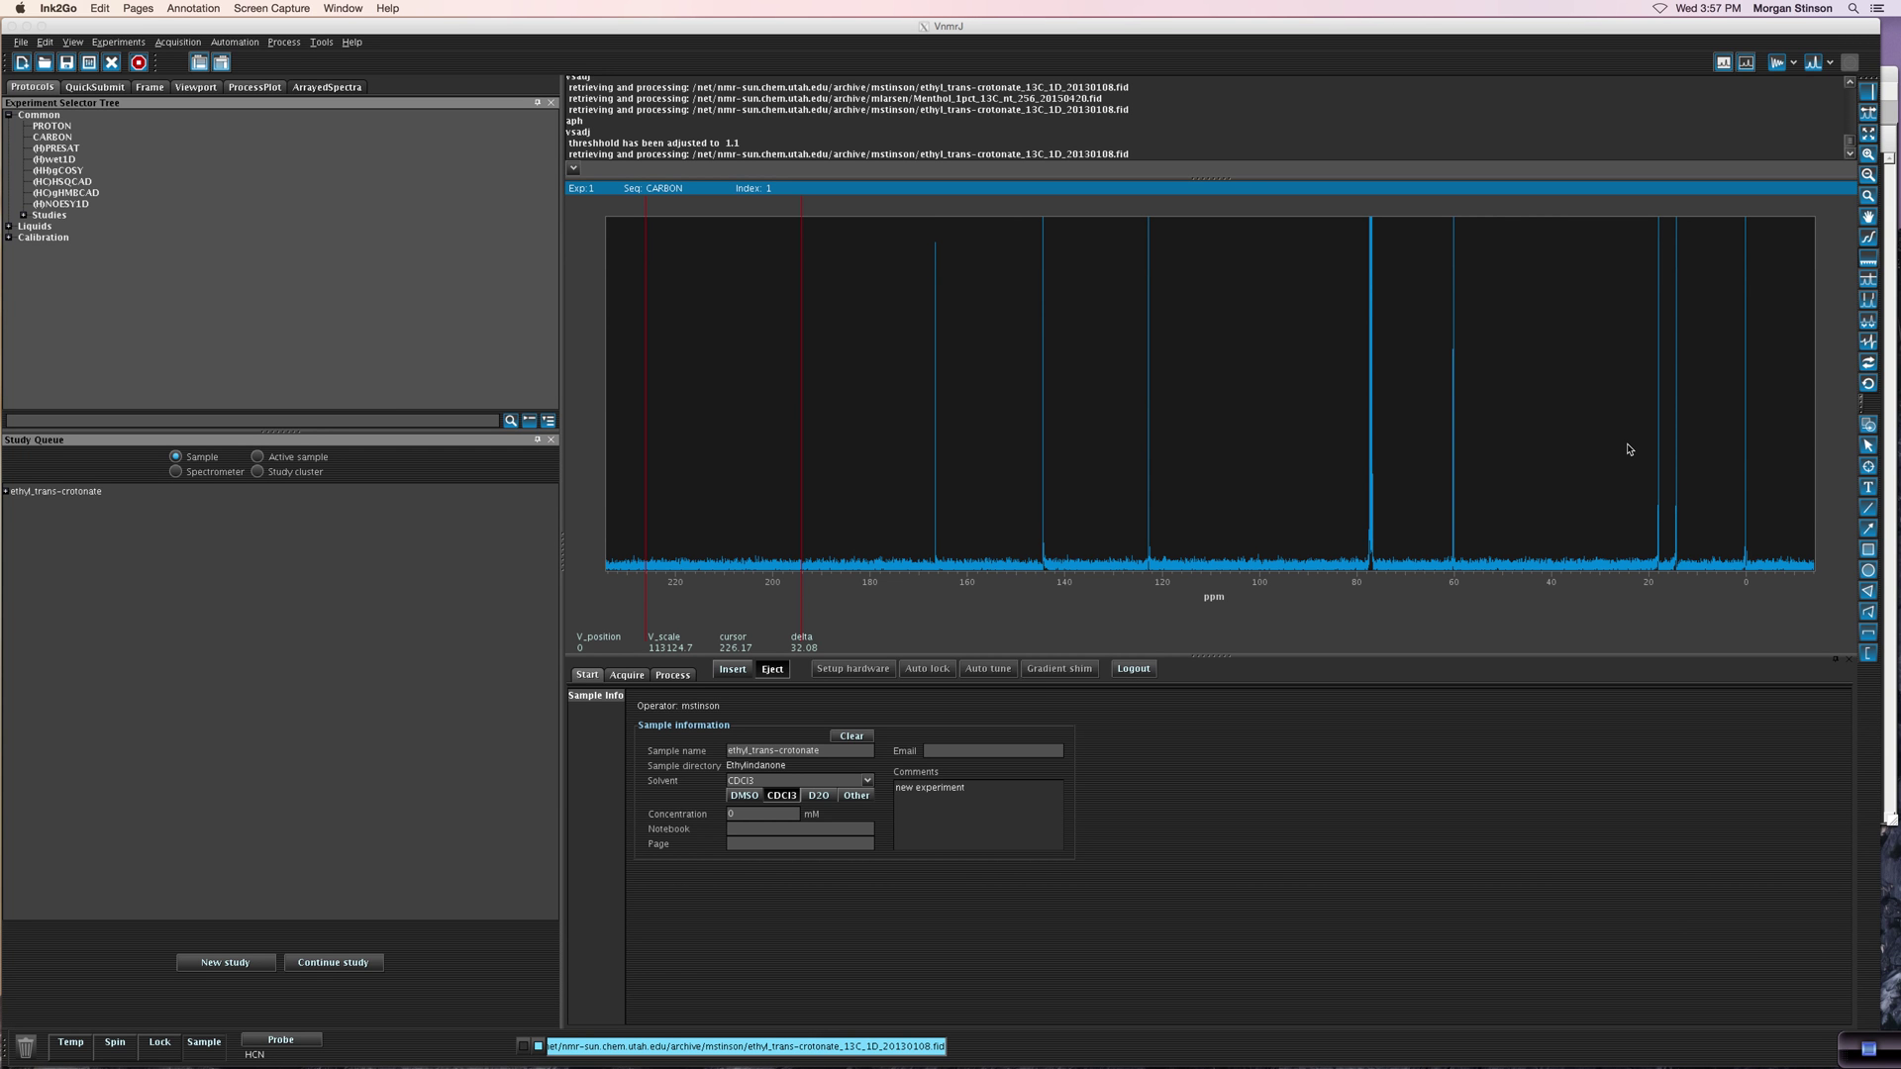
# Step: Auto-phase the 13C spectrum with aph and rescale it with vsadj to vertical scale 14614.6
pyautogui.click(779, 173)
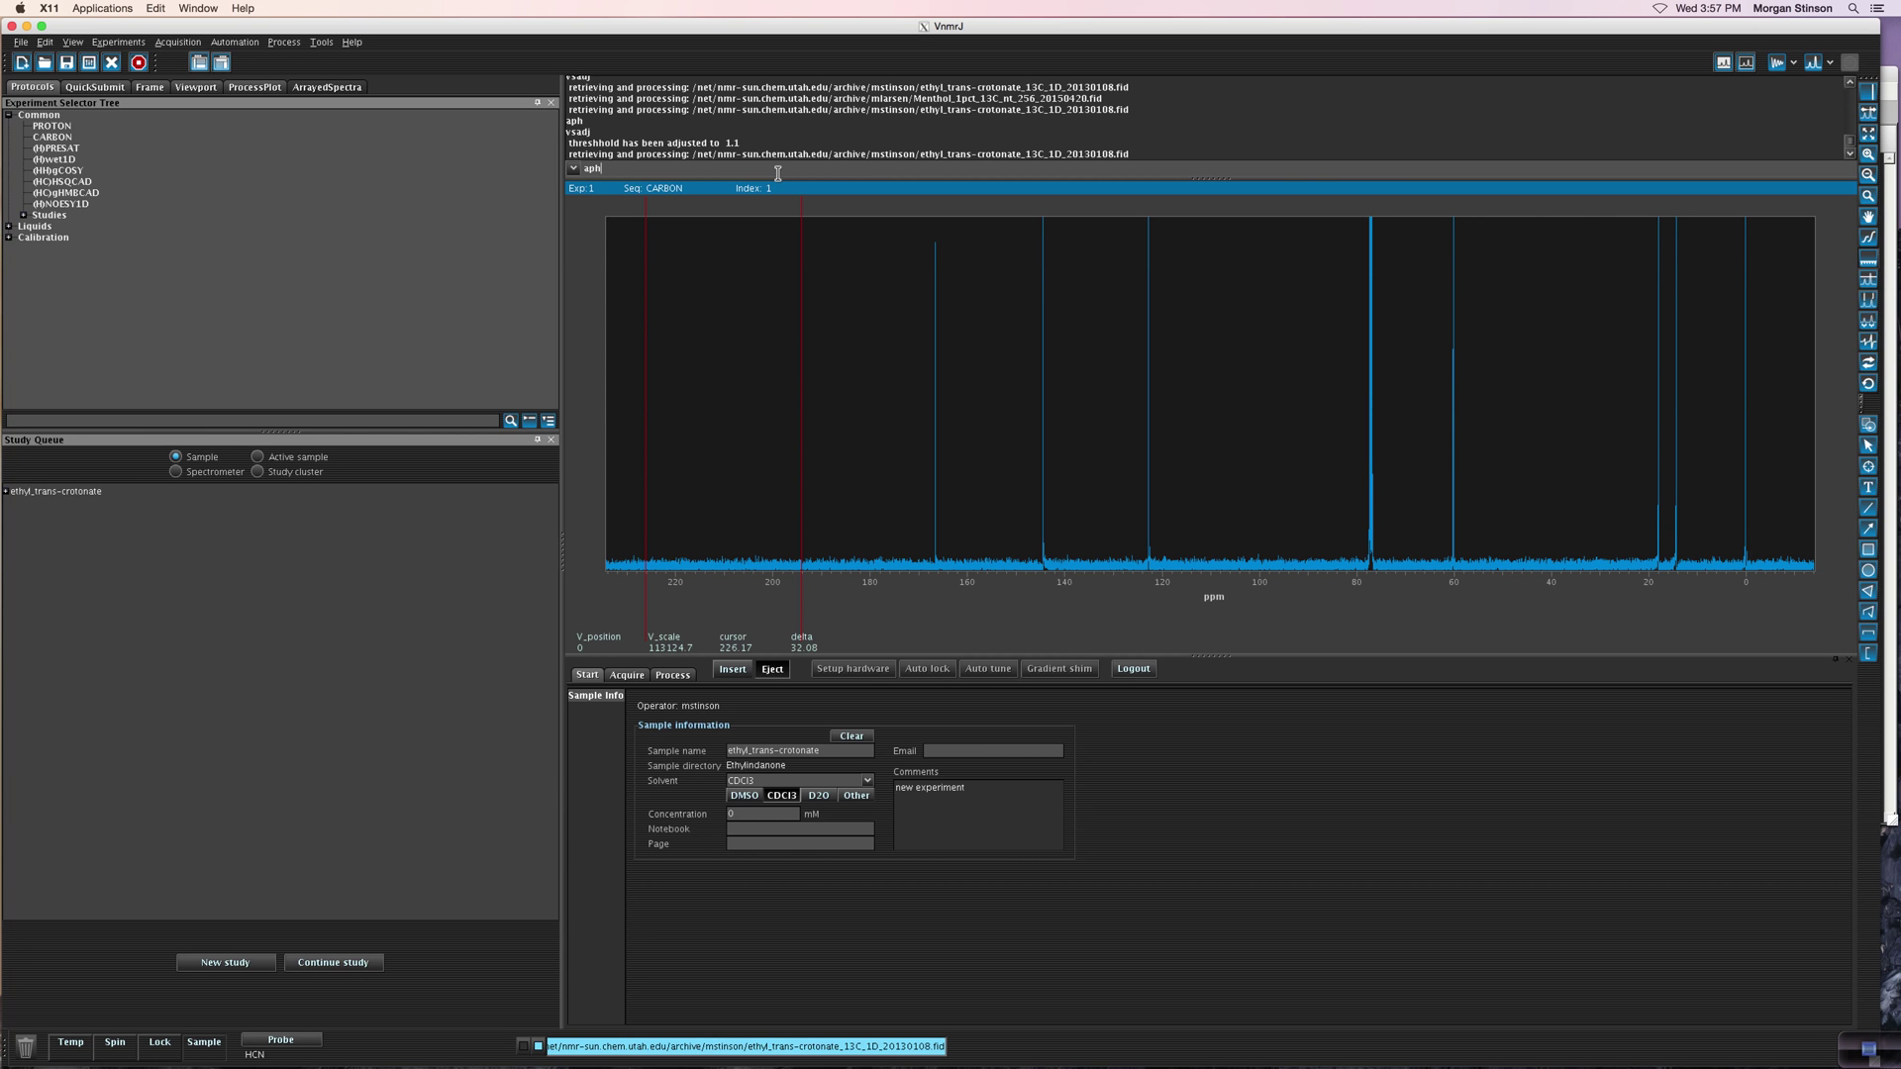
pyautogui.press('Return')
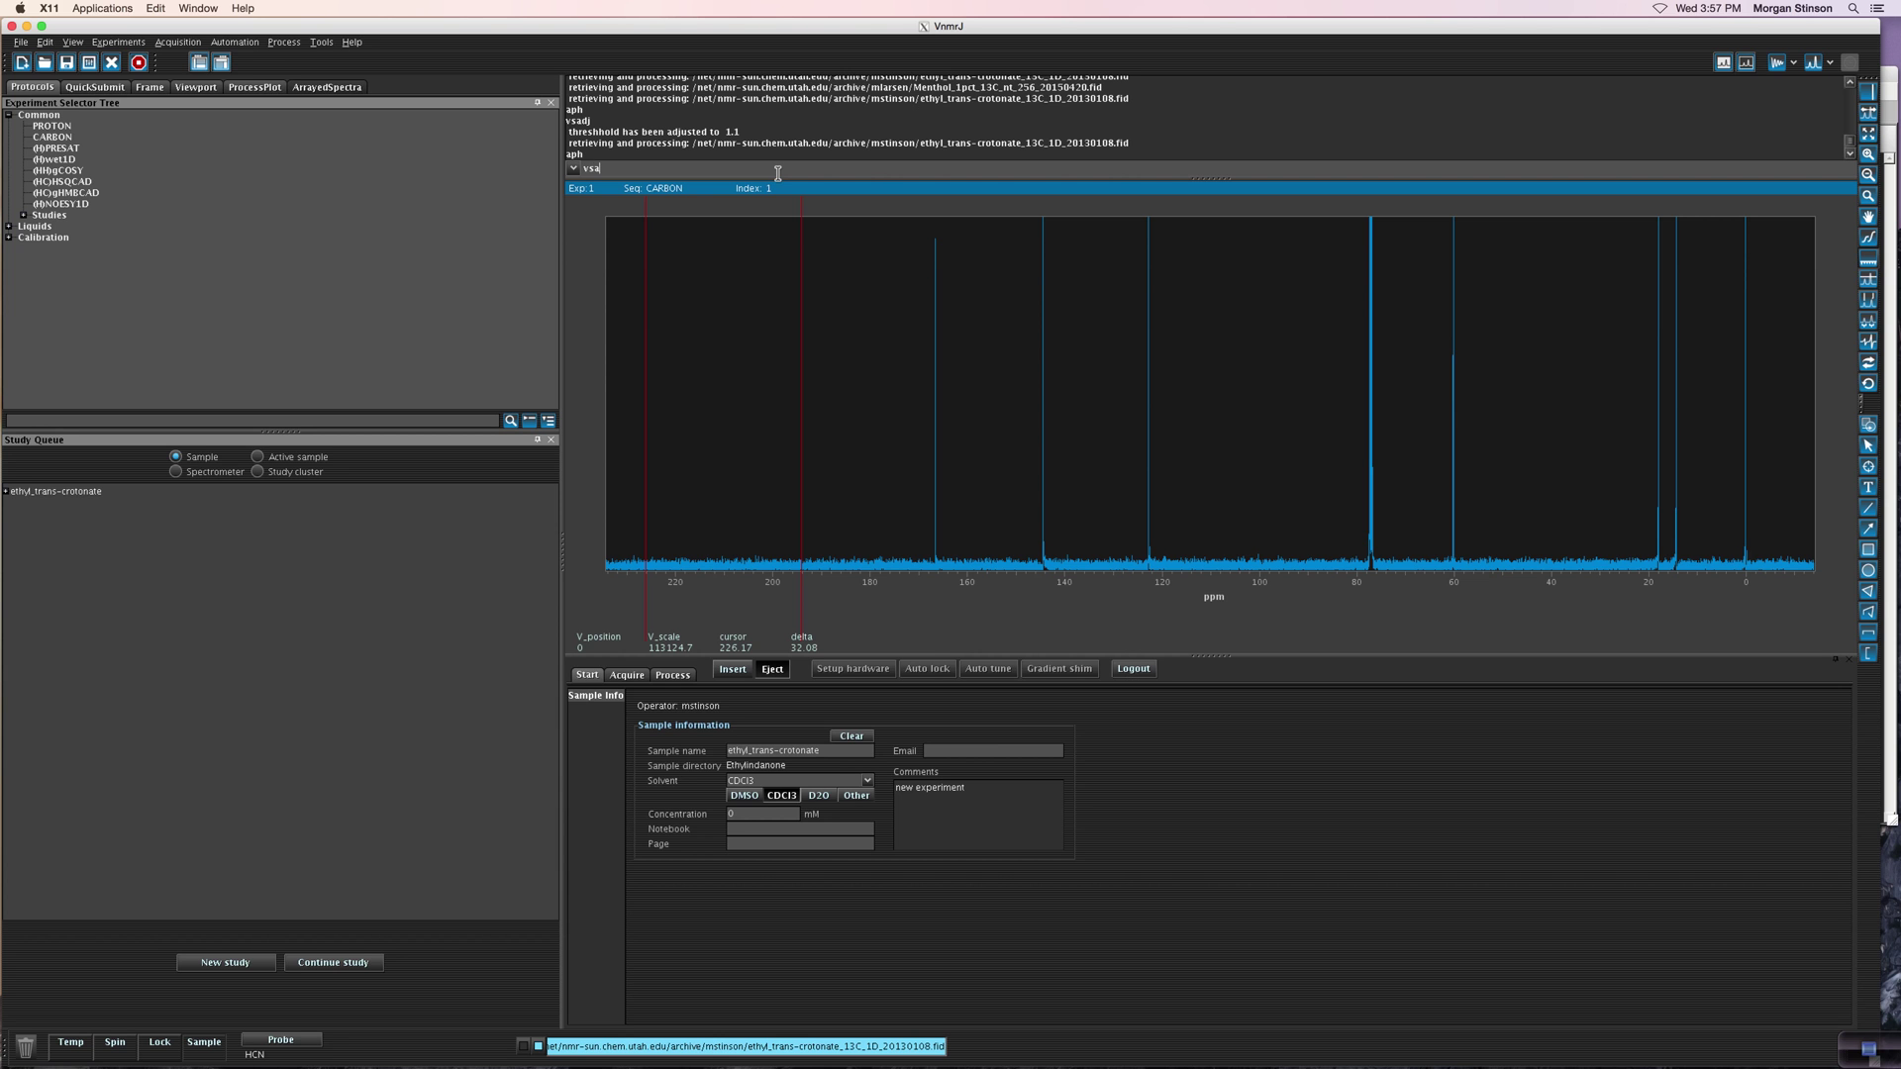
pyautogui.press('Return')
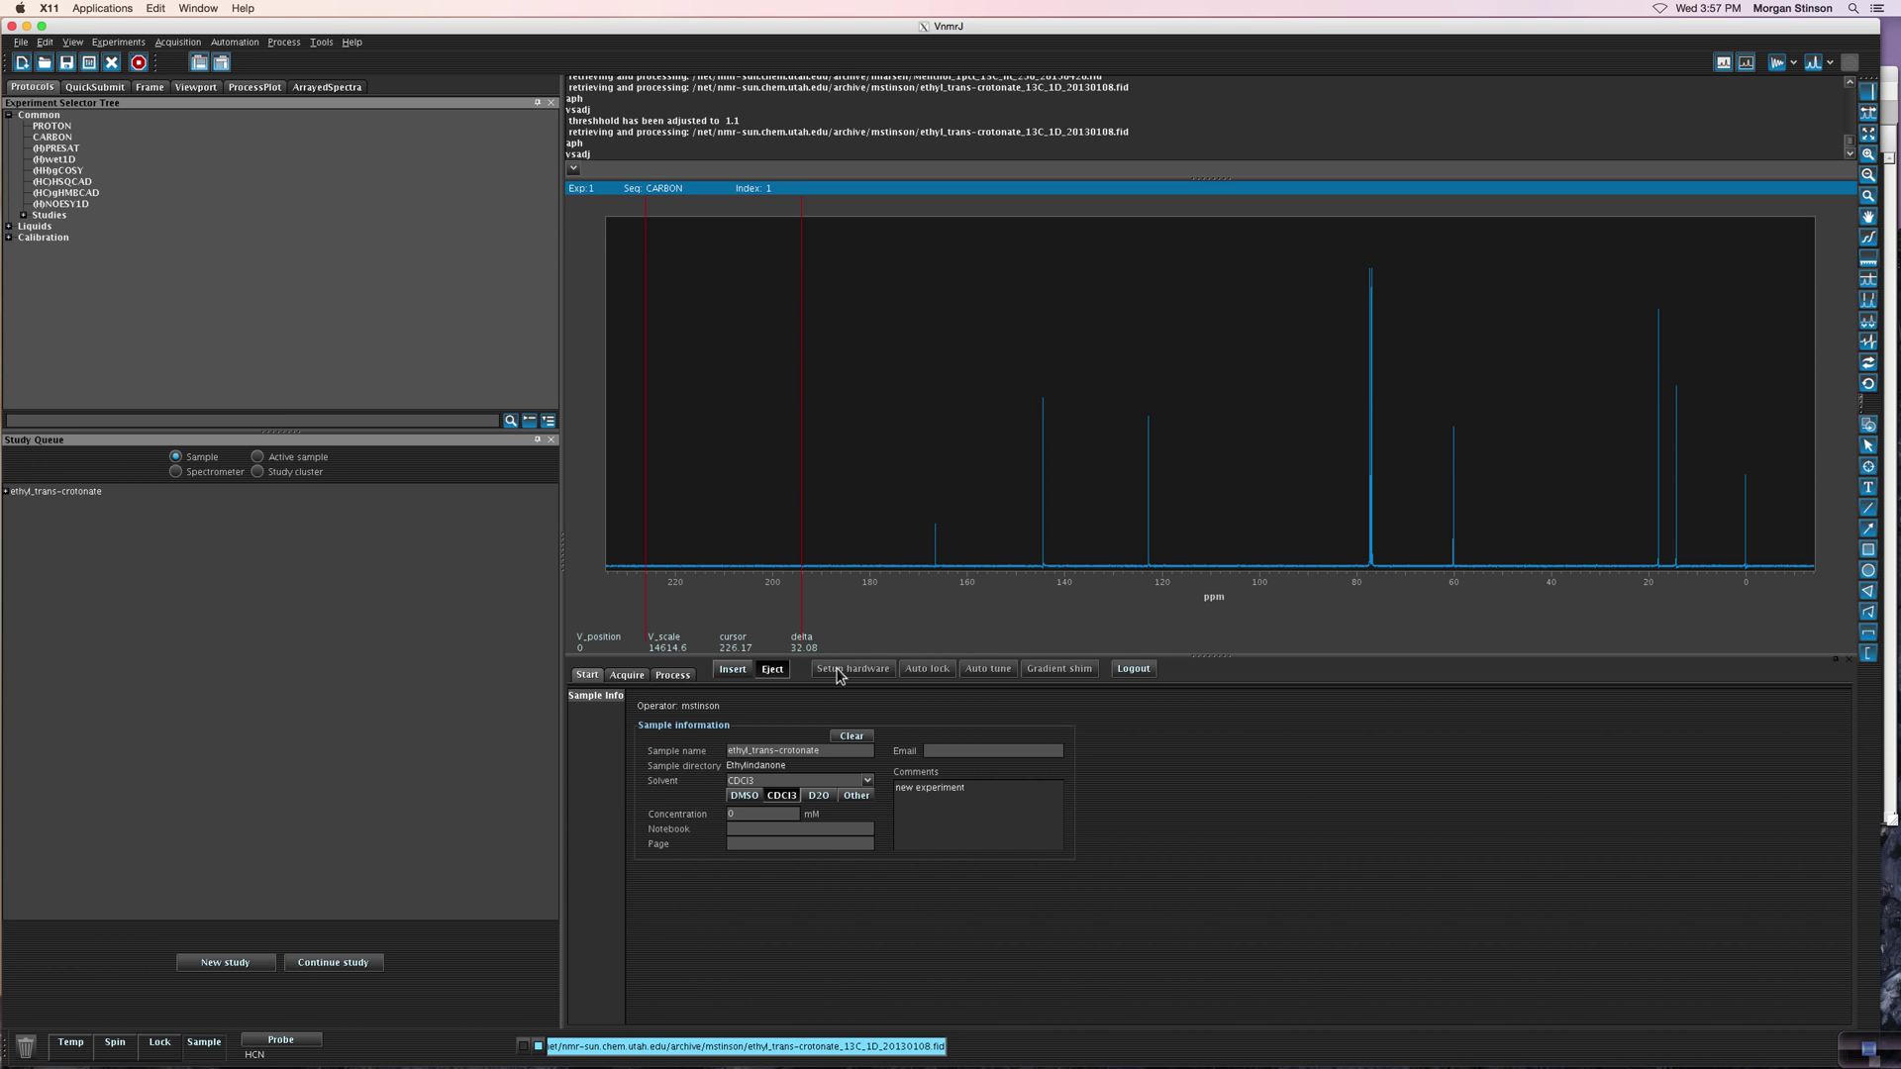
# Step: Show the Process display options and draw the peak threshold line on the spectrum at 1.1
pyautogui.click(672, 675)
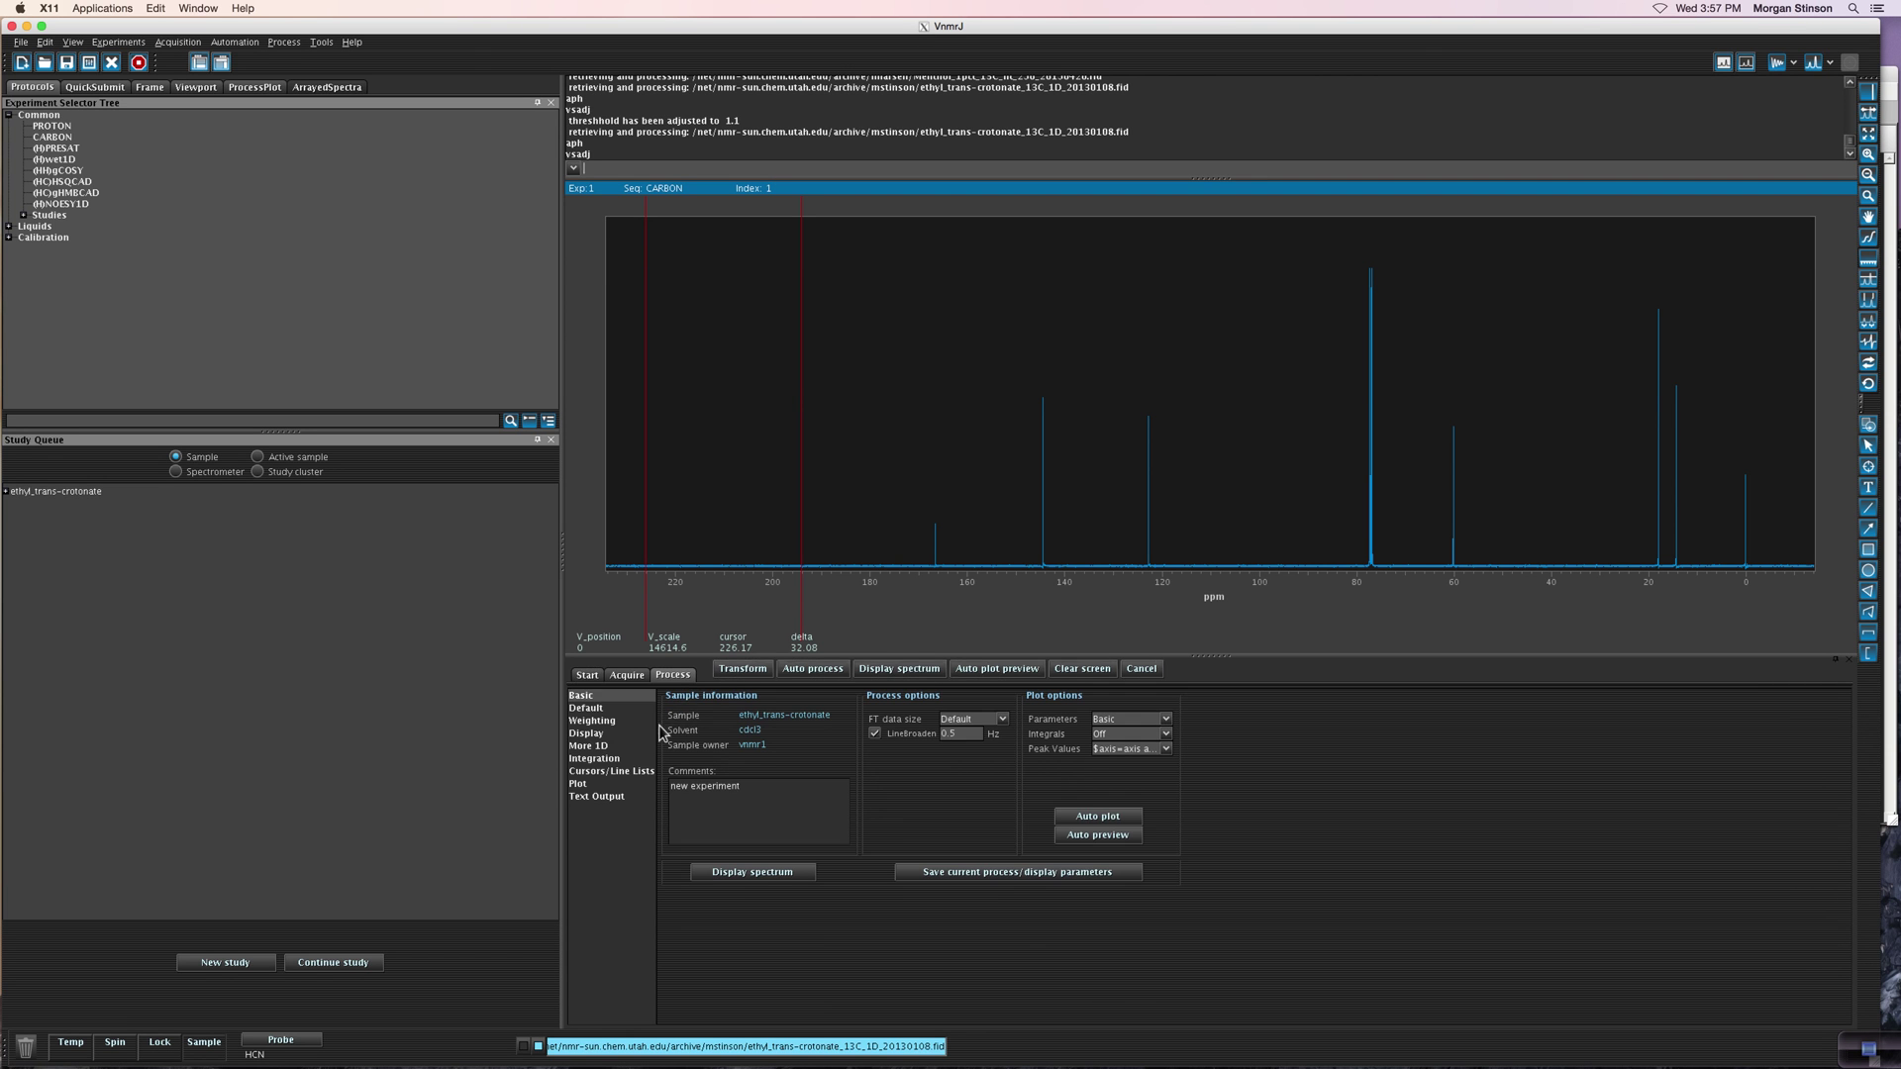
pyautogui.click(611, 732)
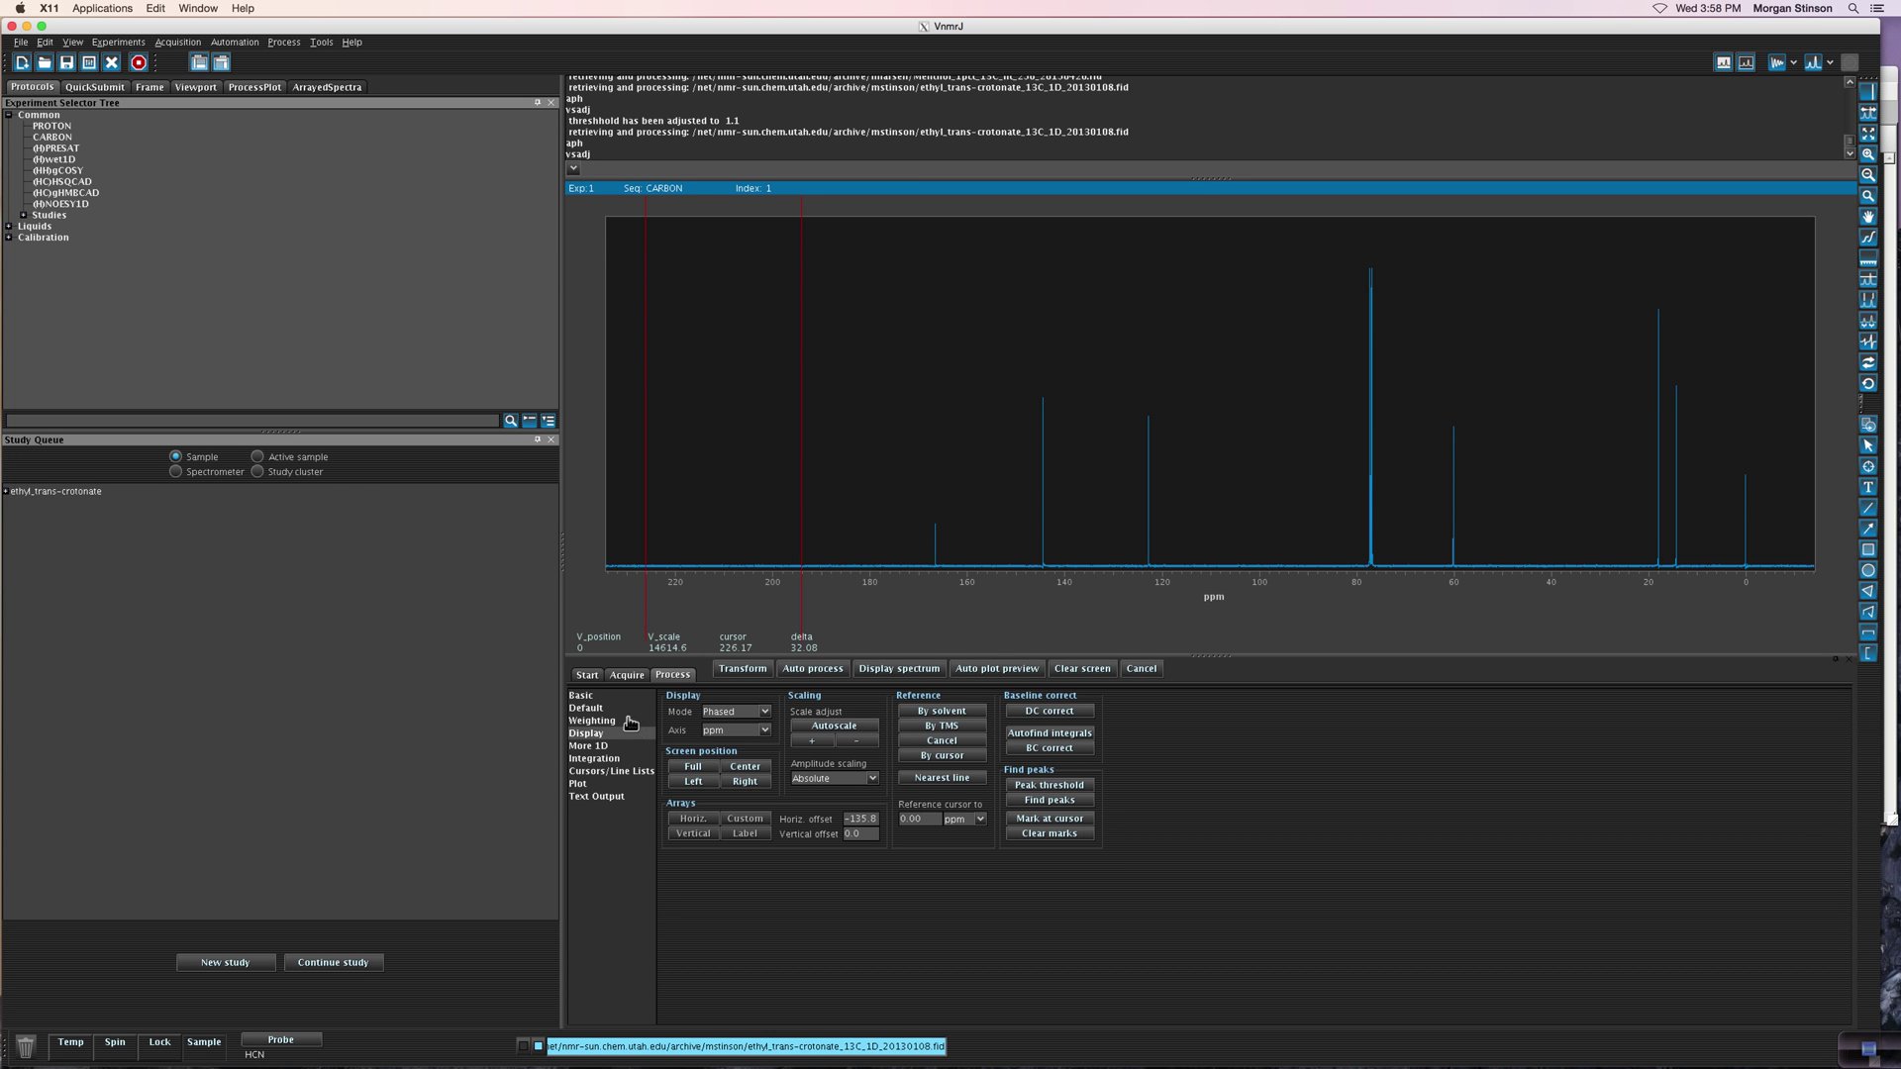
pyautogui.click(1044, 787)
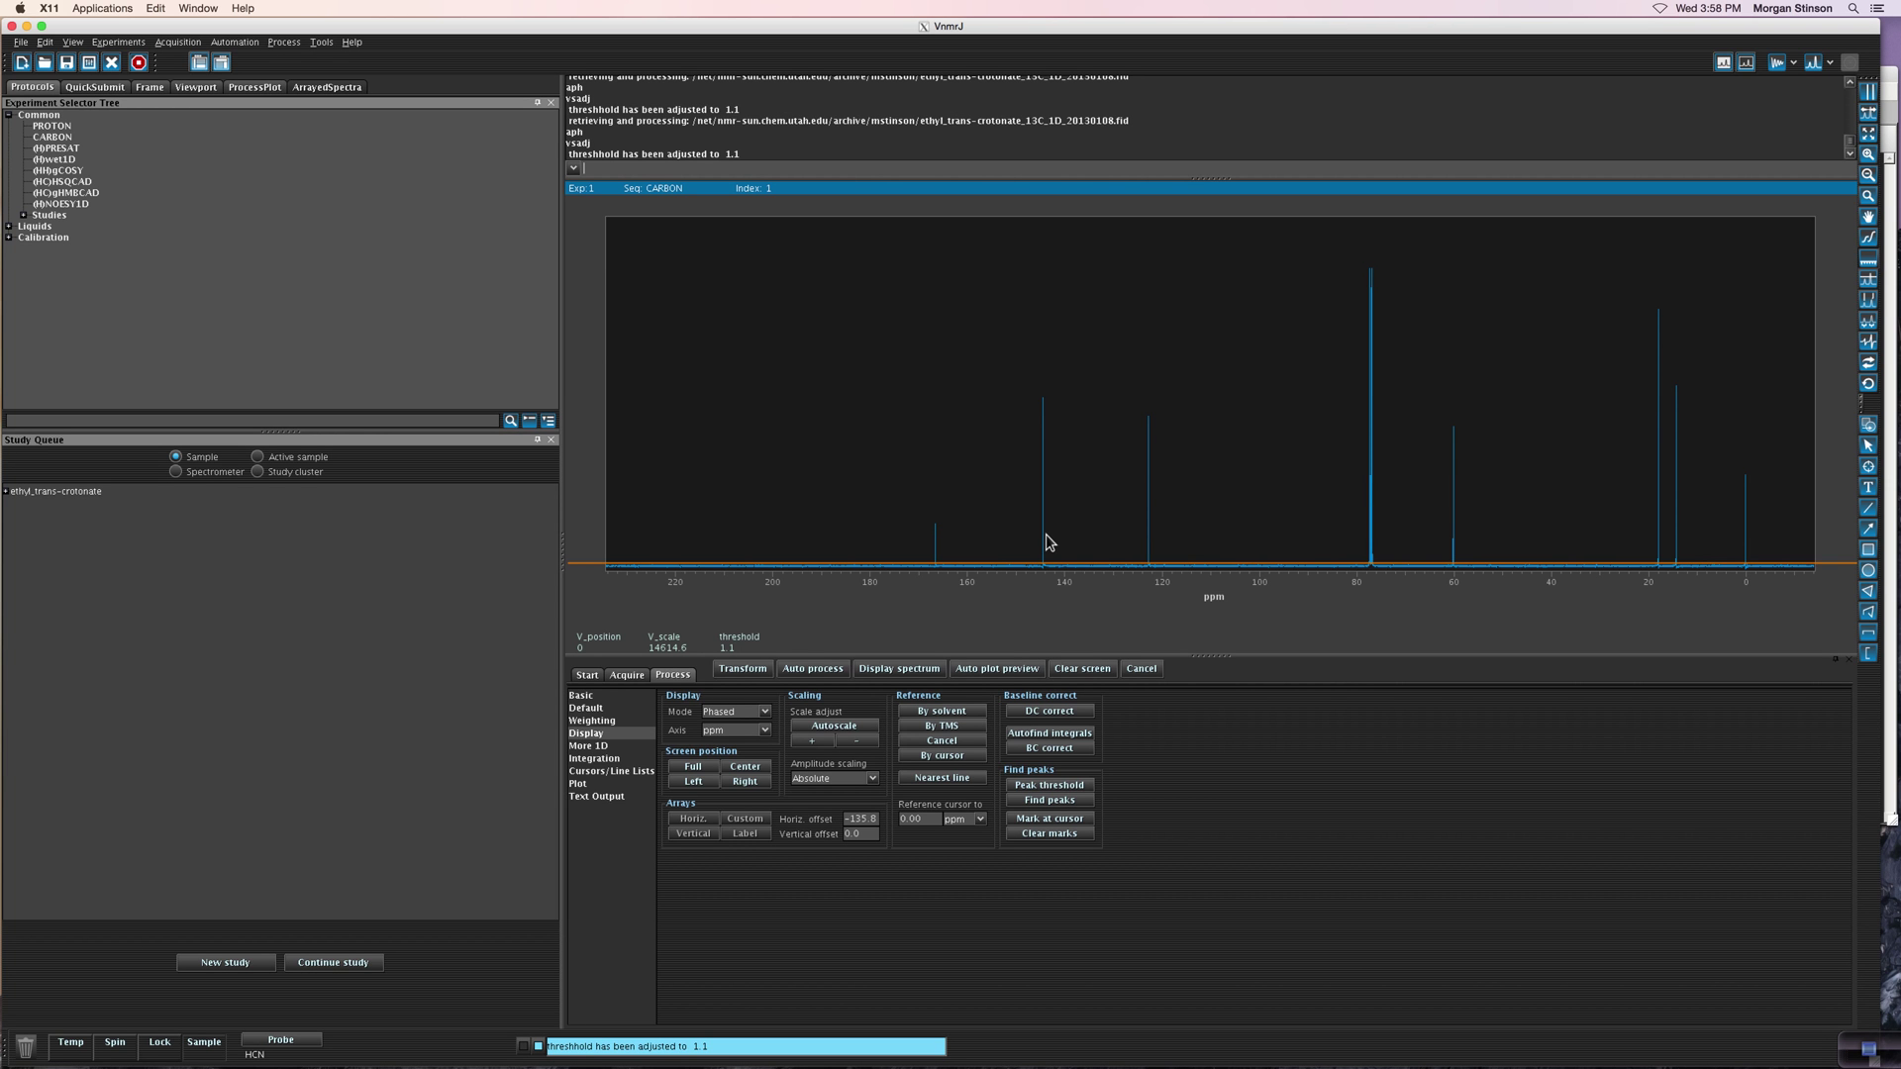
# Step: Set the peak threshold to 10.6, label all peaks with their ppm shifts, and show Plot options
pyautogui.click(1048, 529)
pyautogui.click(1047, 538)
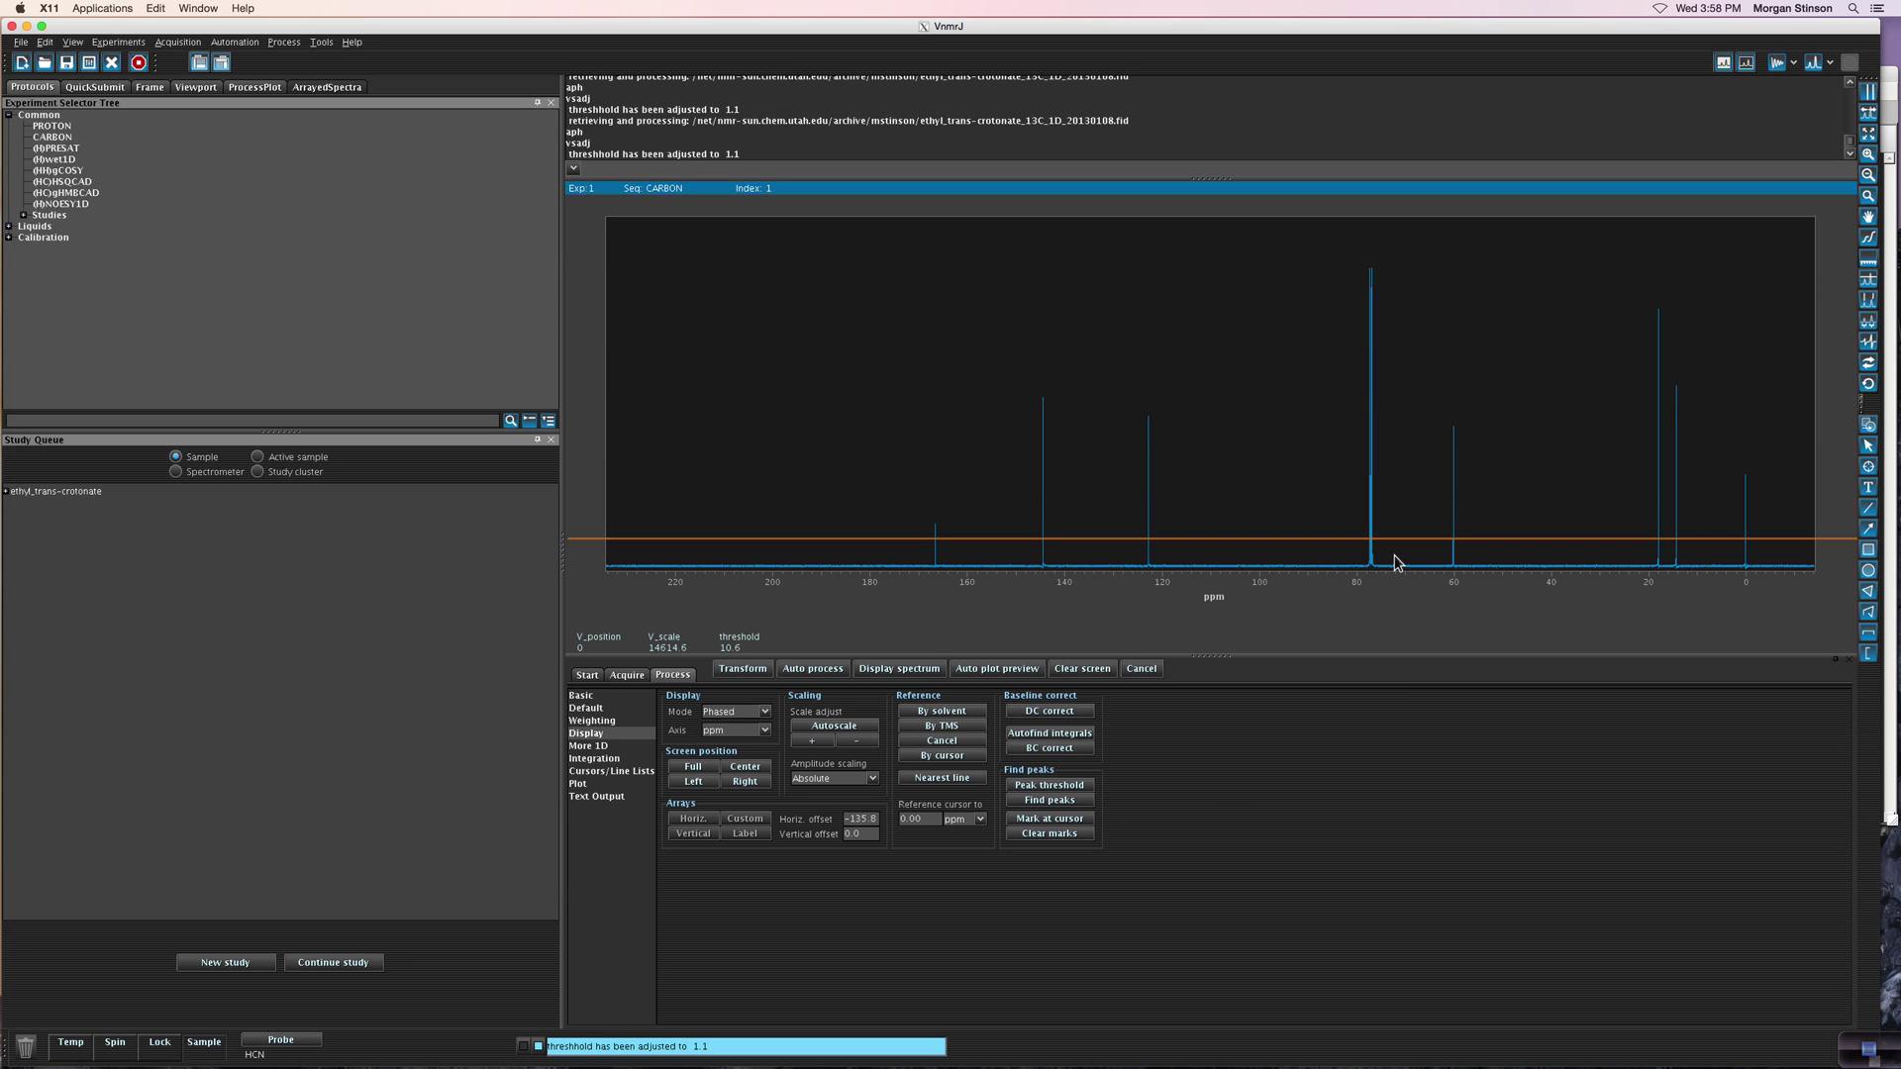
pyautogui.click(1051, 801)
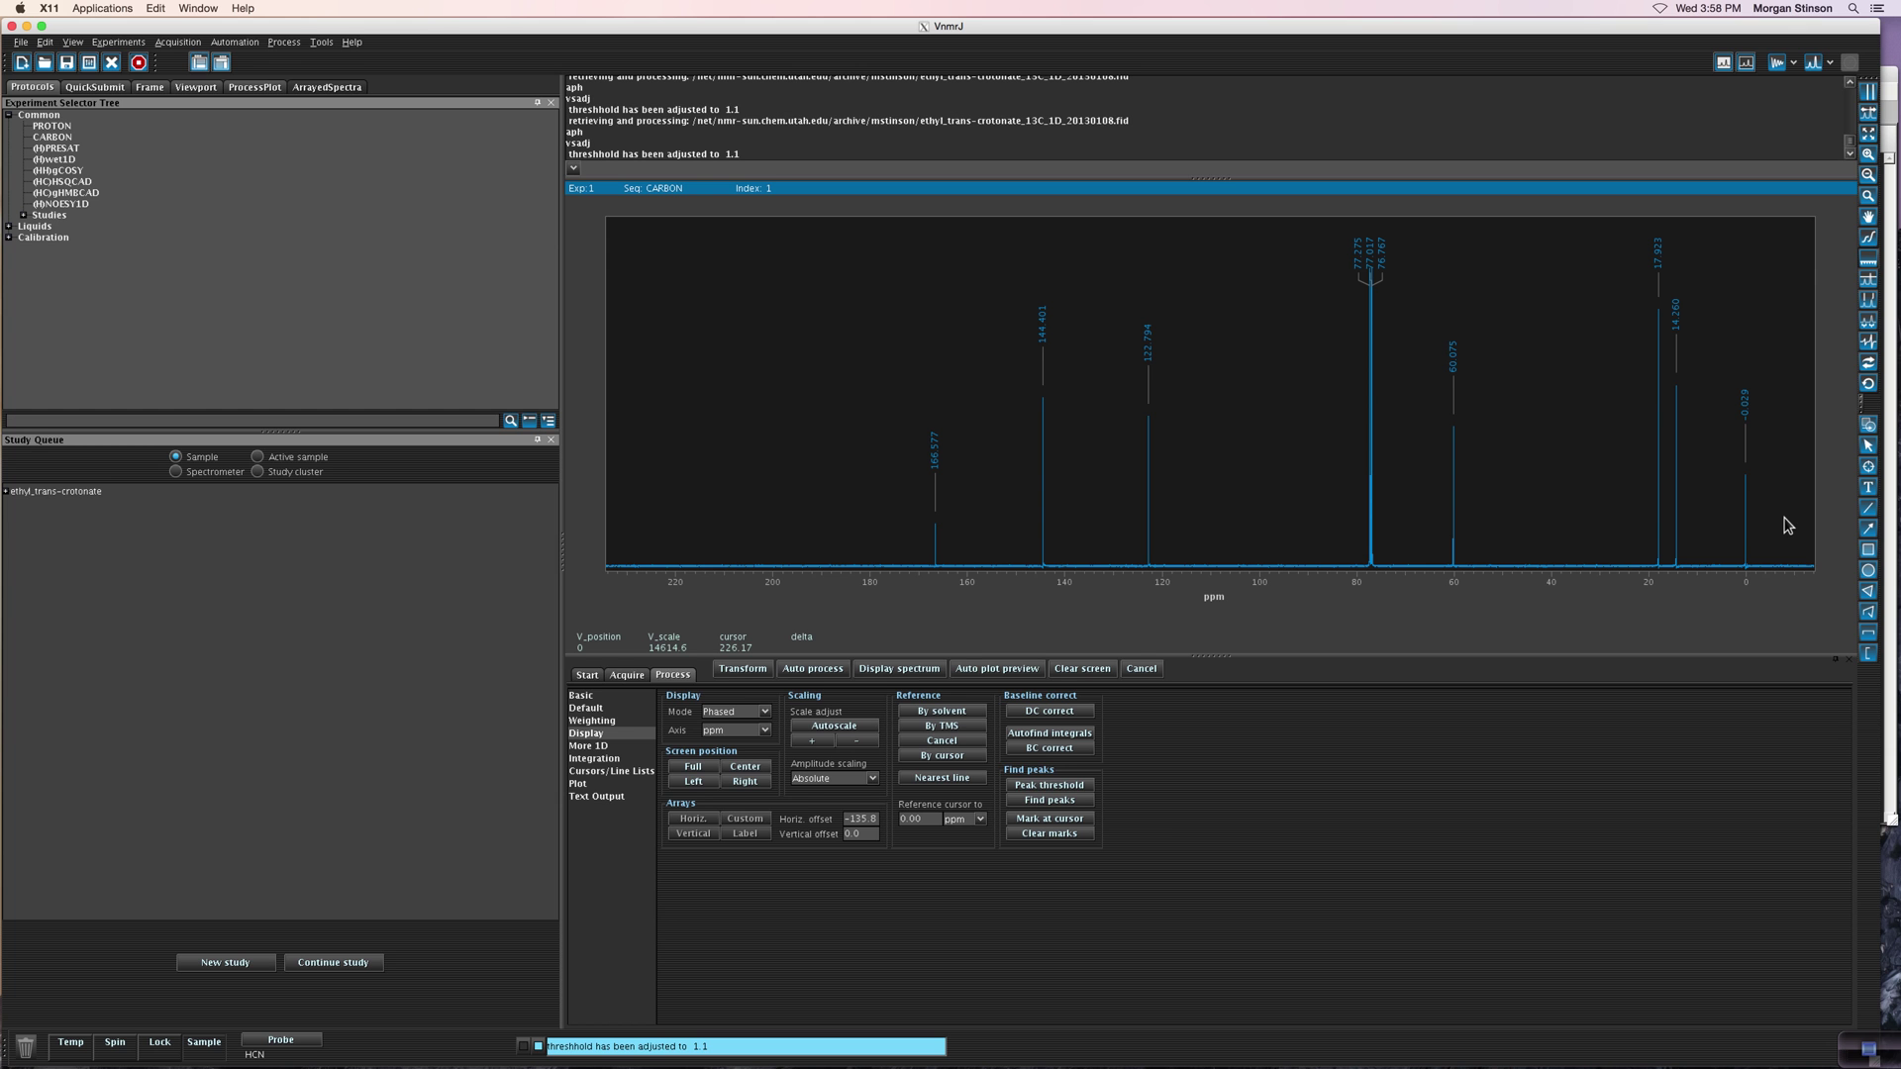
pyautogui.click(578, 785)
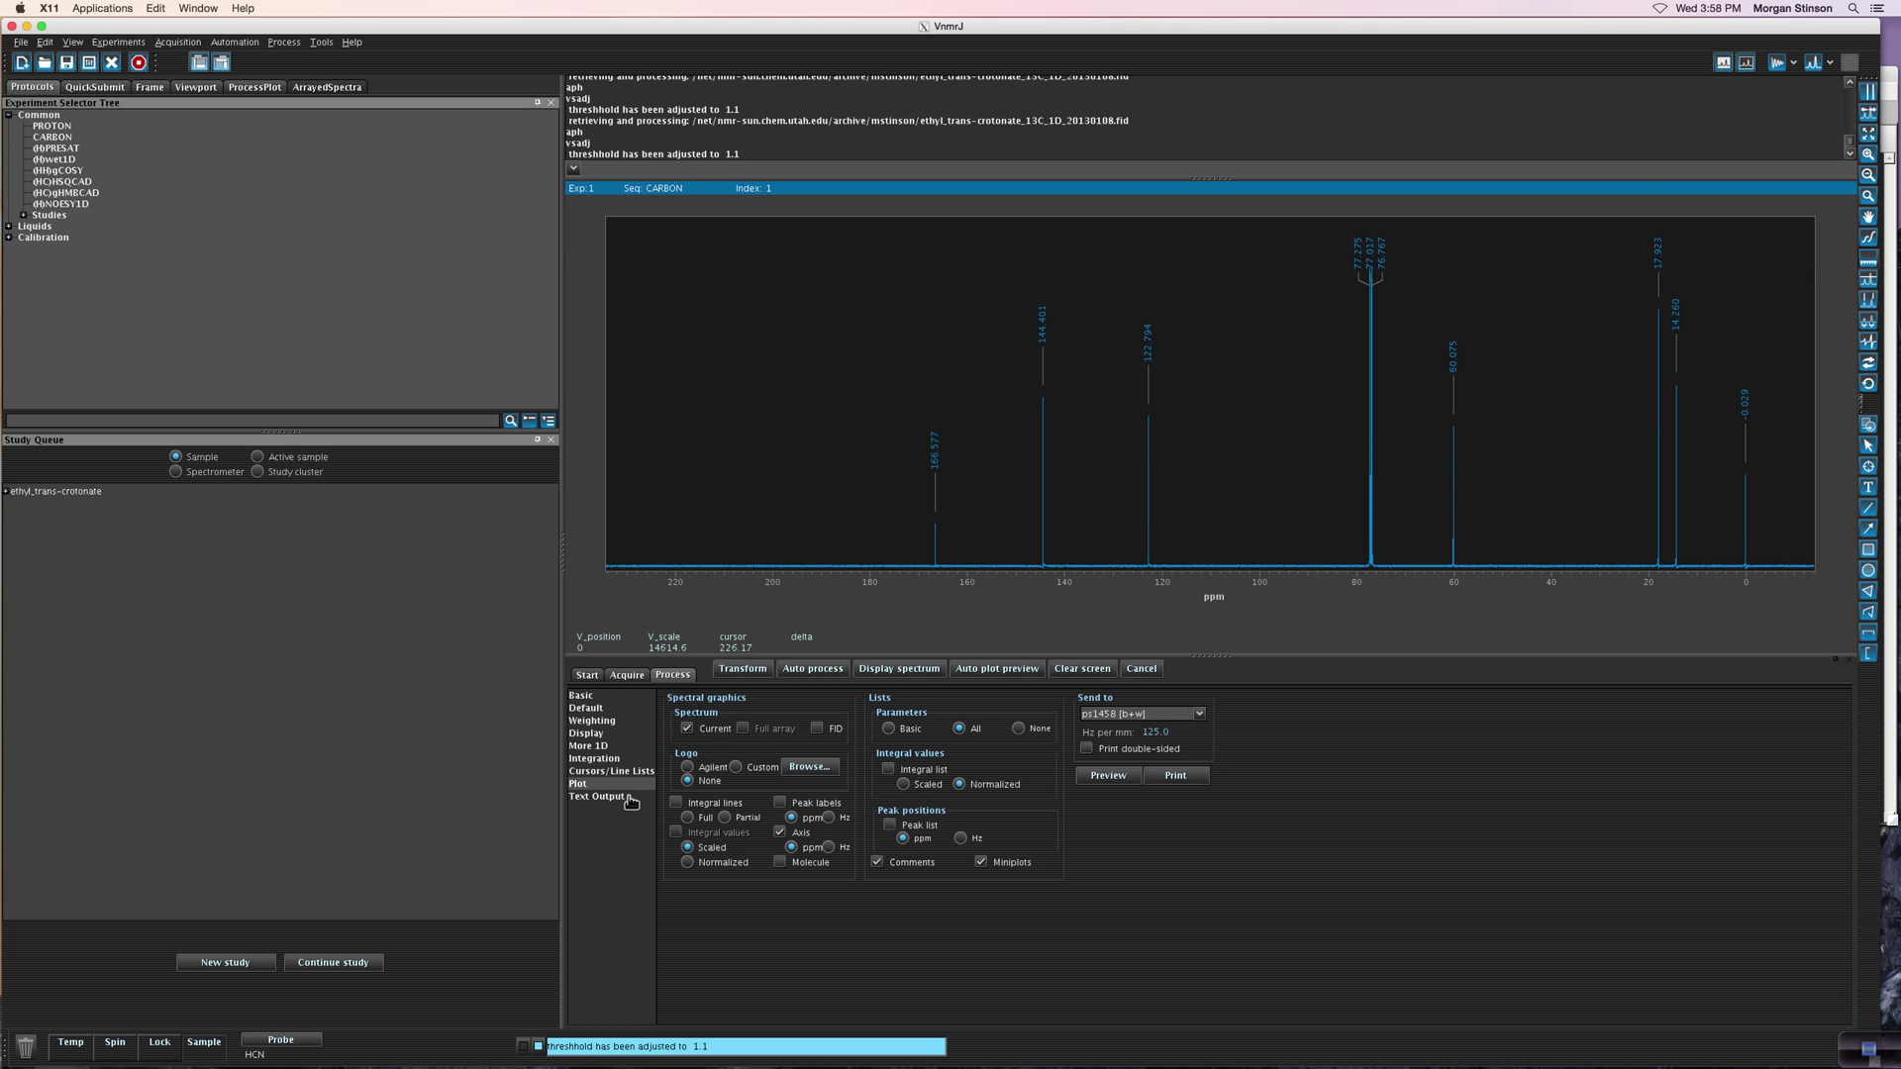
# Step: Plot ppm peak labels with Parameters None, no comments or miniplots, and preview the plot
pyautogui.click(780, 802)
pyautogui.click(791, 817)
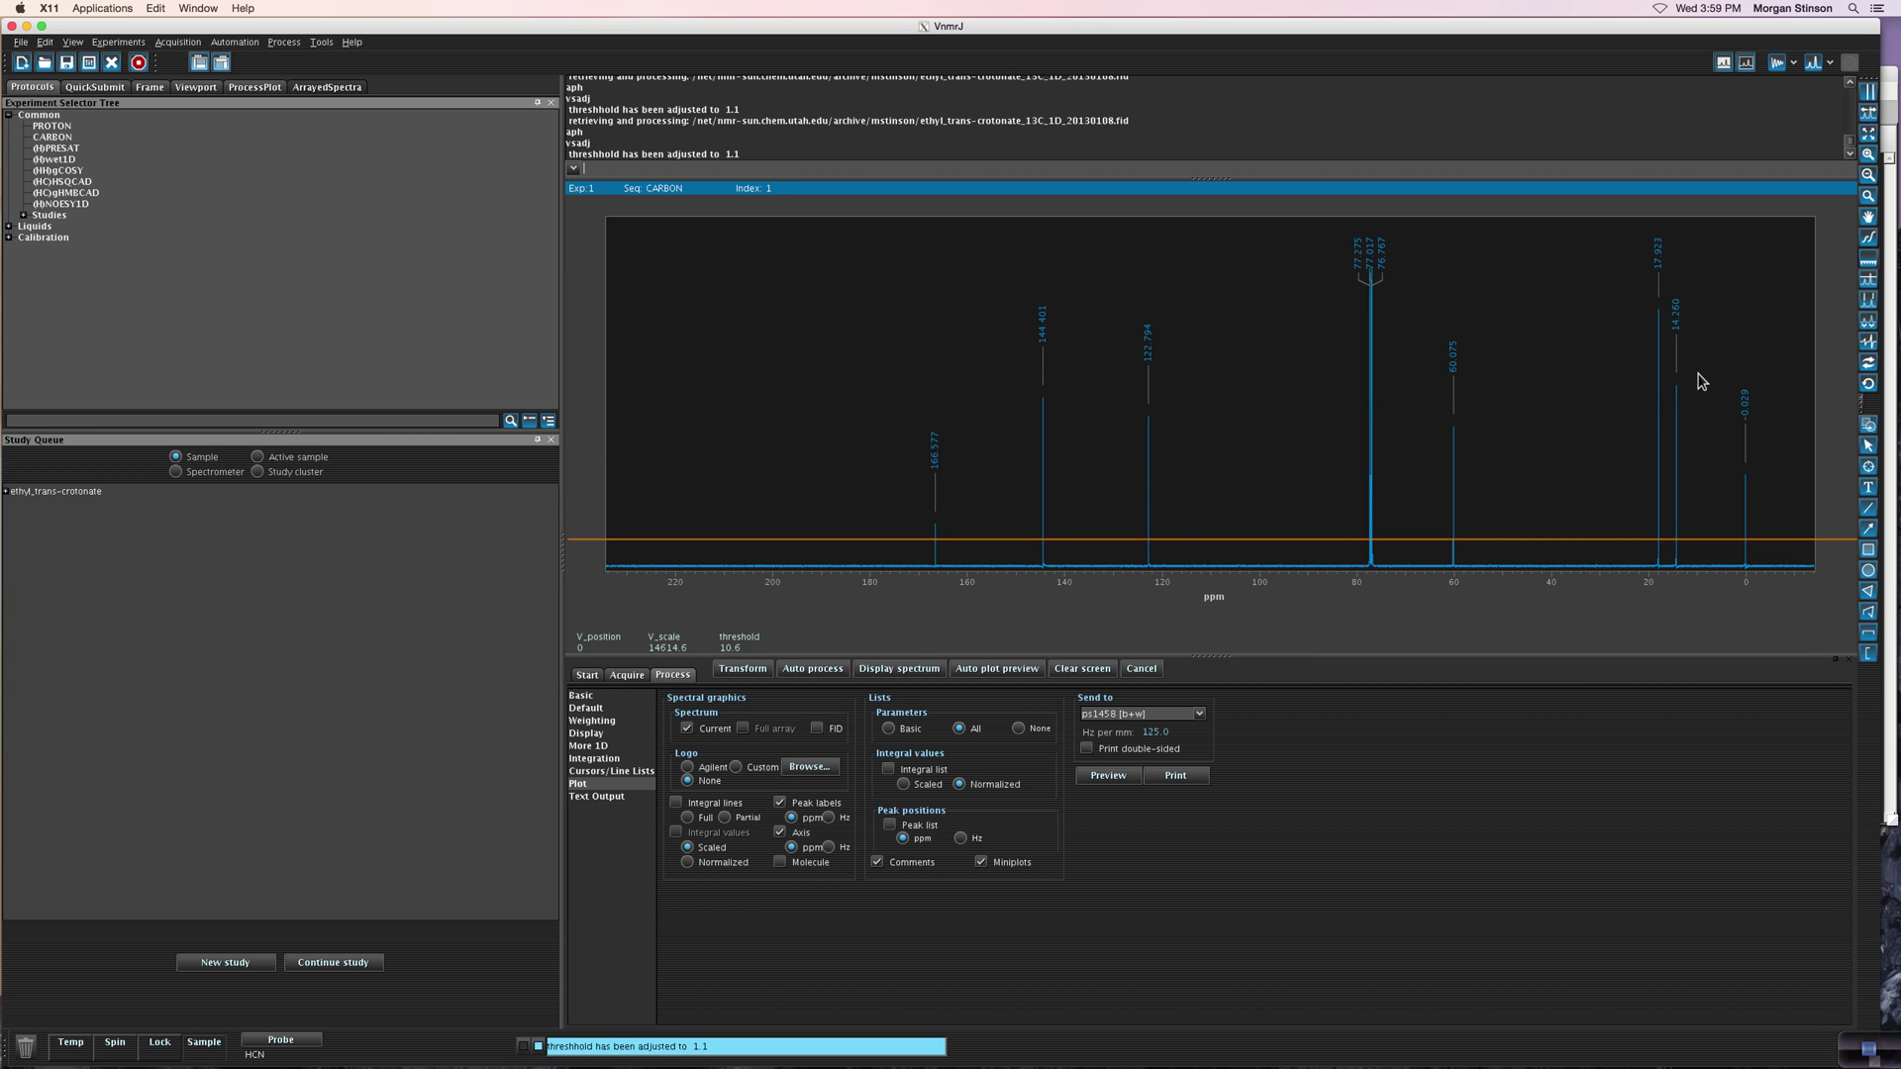
pyautogui.click(1018, 729)
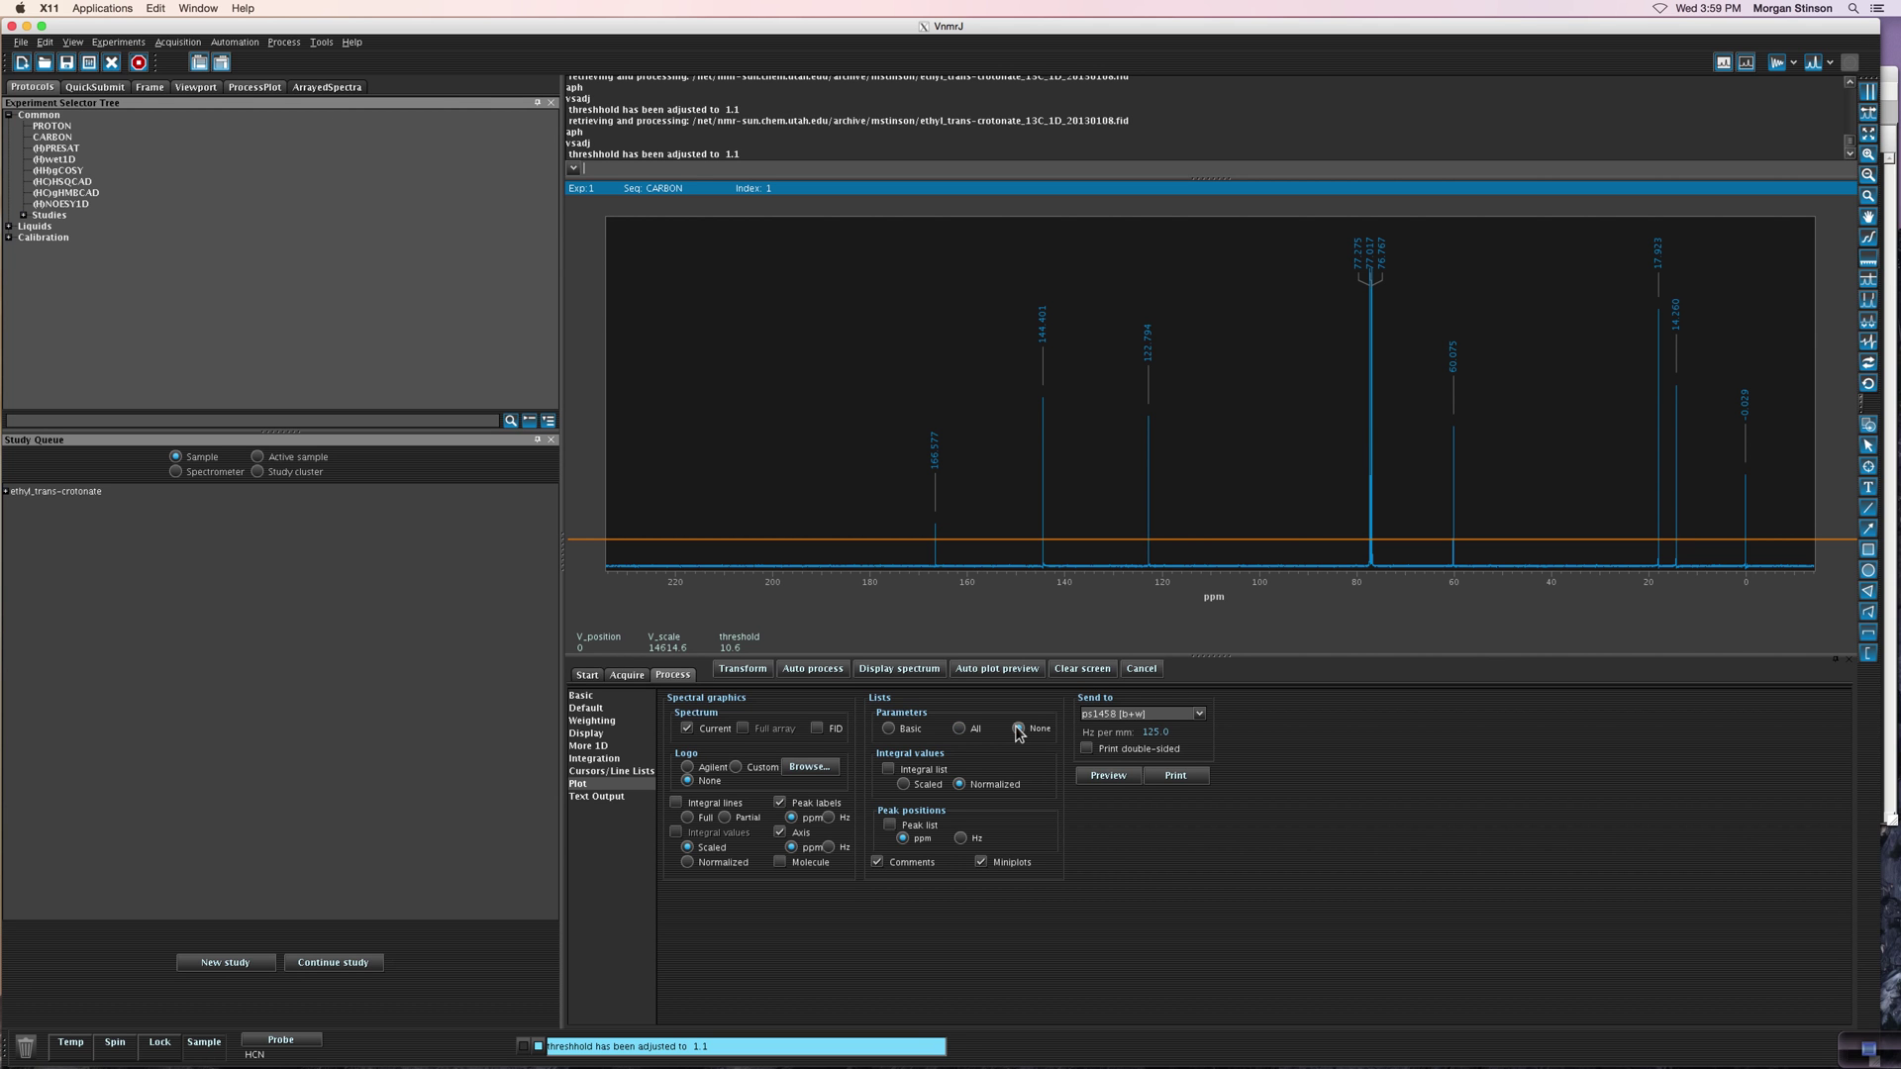
pyautogui.click(877, 864)
pyautogui.click(981, 864)
pyautogui.click(1125, 780)
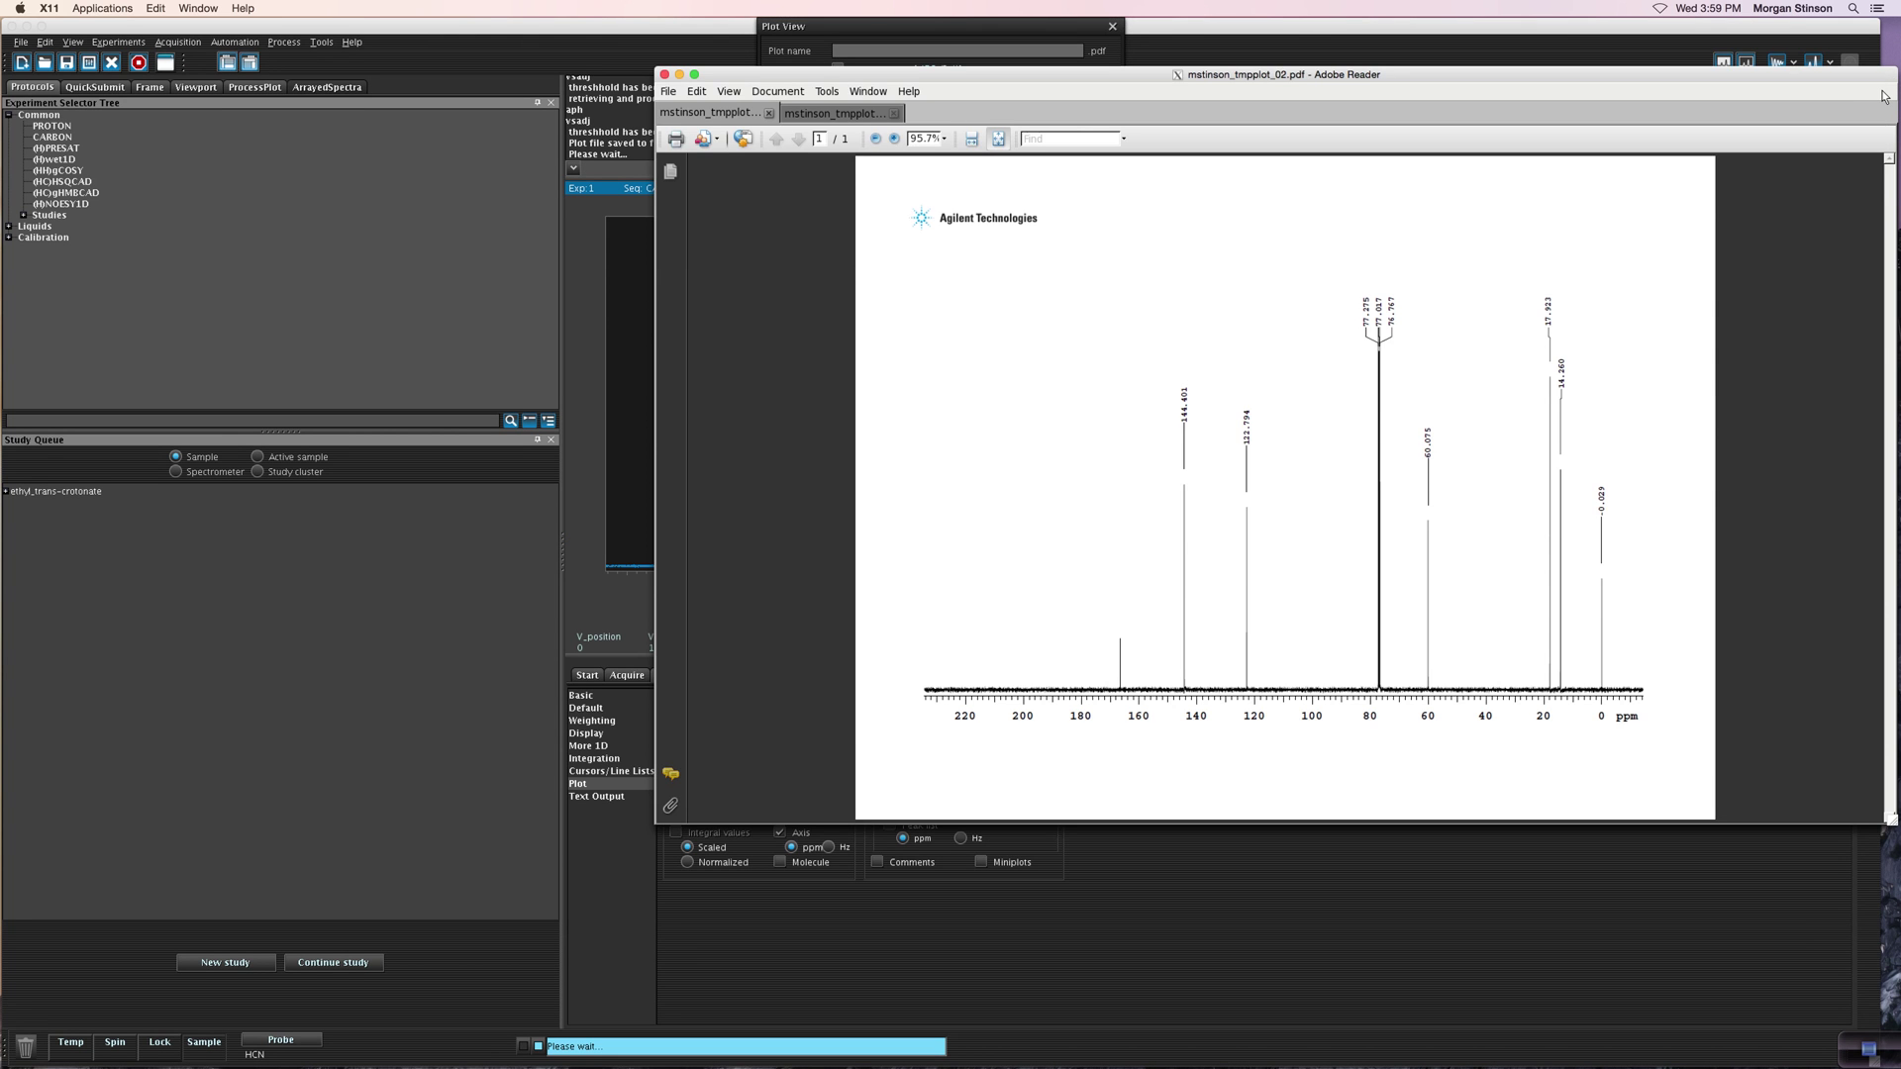
# Step: Save a copy of the preview PDF with its extension changed to ps2, then close Adobe Reader
pyautogui.click(675, 96)
pyautogui.click(722, 174)
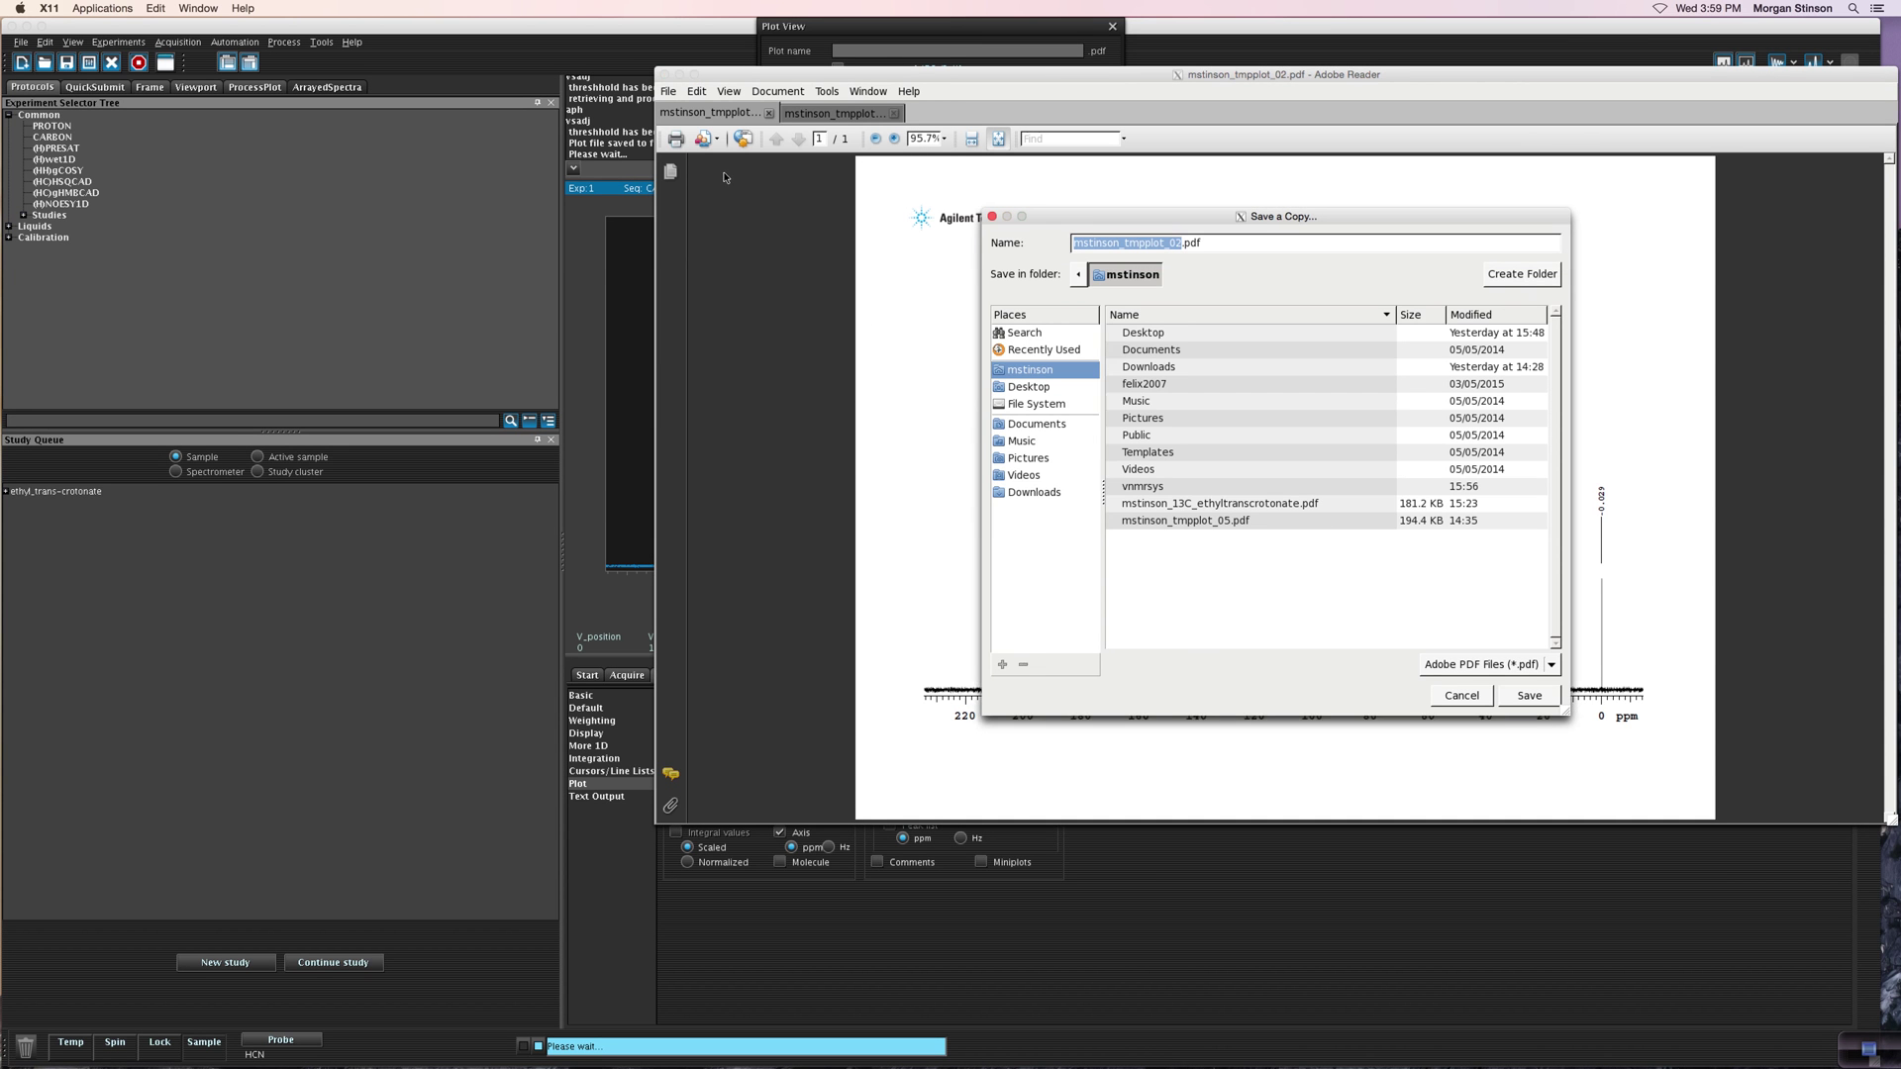
pyautogui.click(1198, 243)
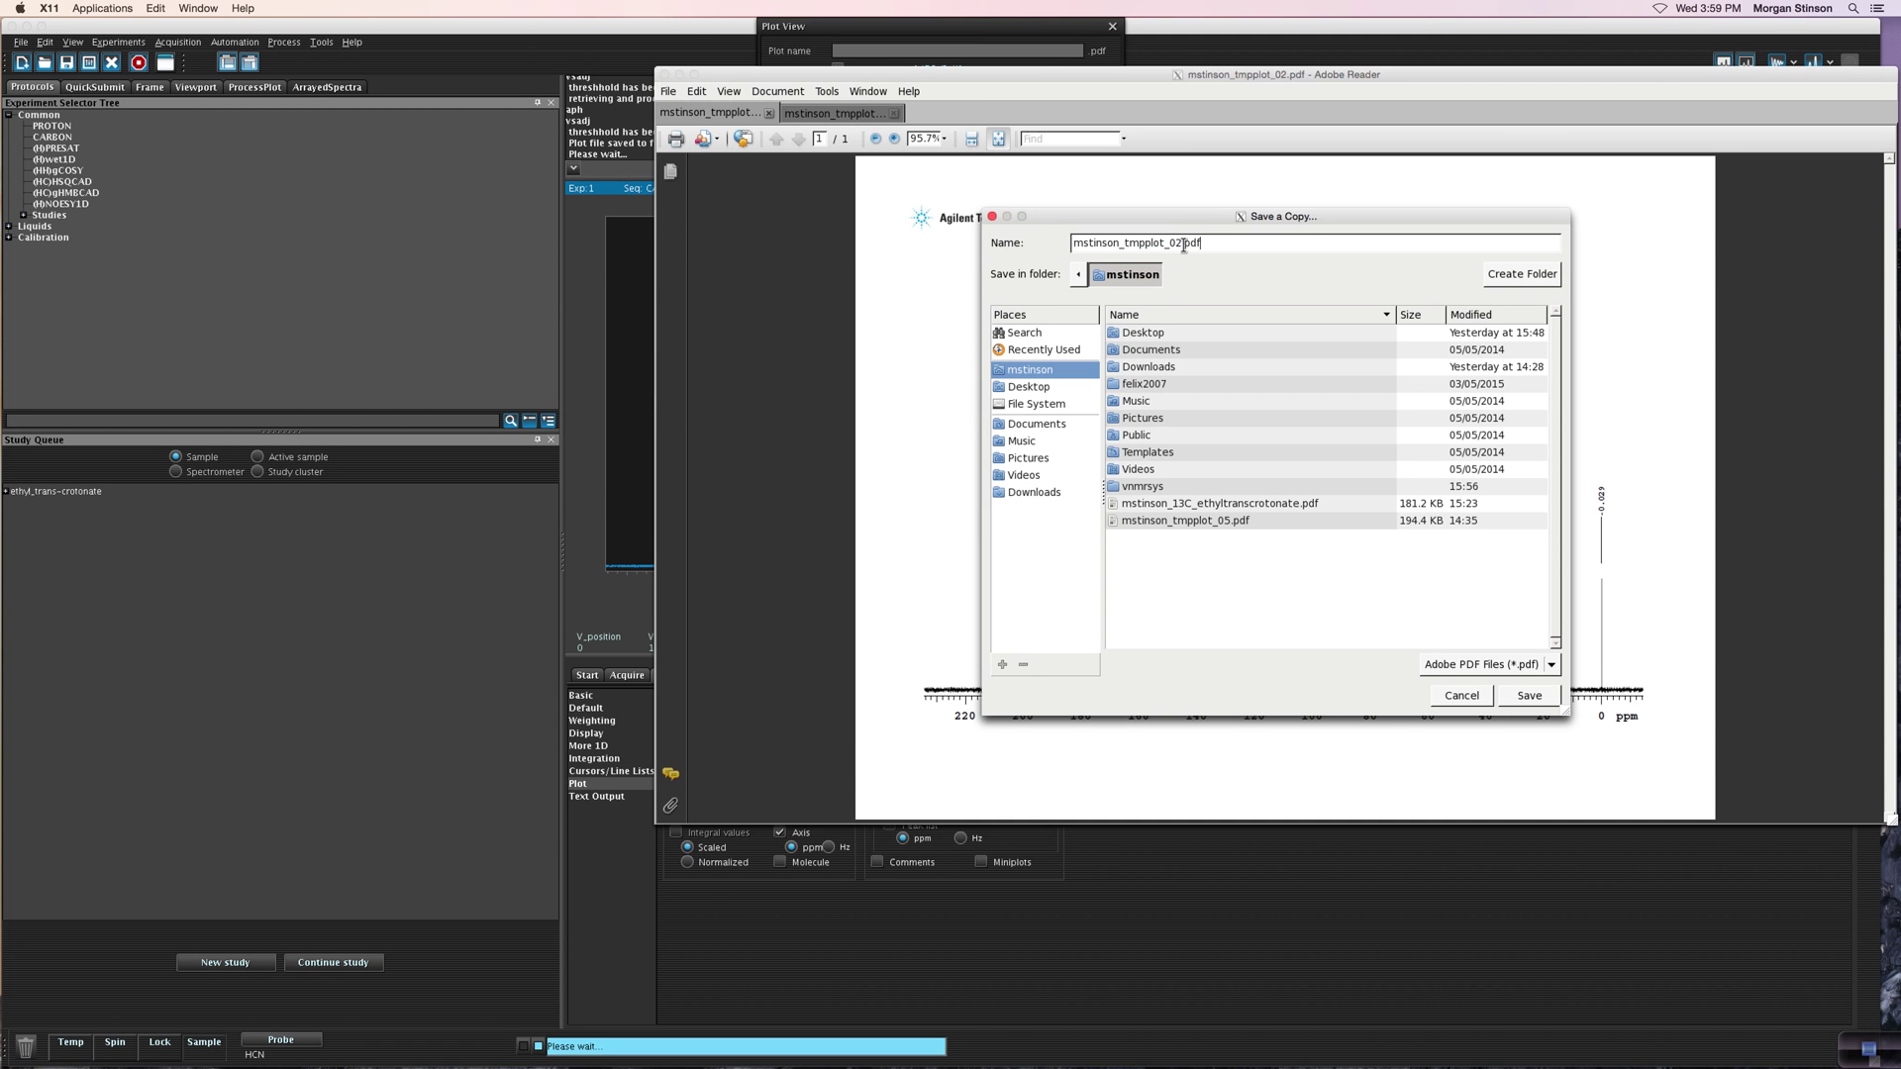
pyautogui.press('BackSpace')
pyautogui.press('BackSpace')
pyautogui.press('BackSpace')
pyautogui.write('ps2')
pyautogui.click(1538, 698)
pyautogui.click(573, 489)
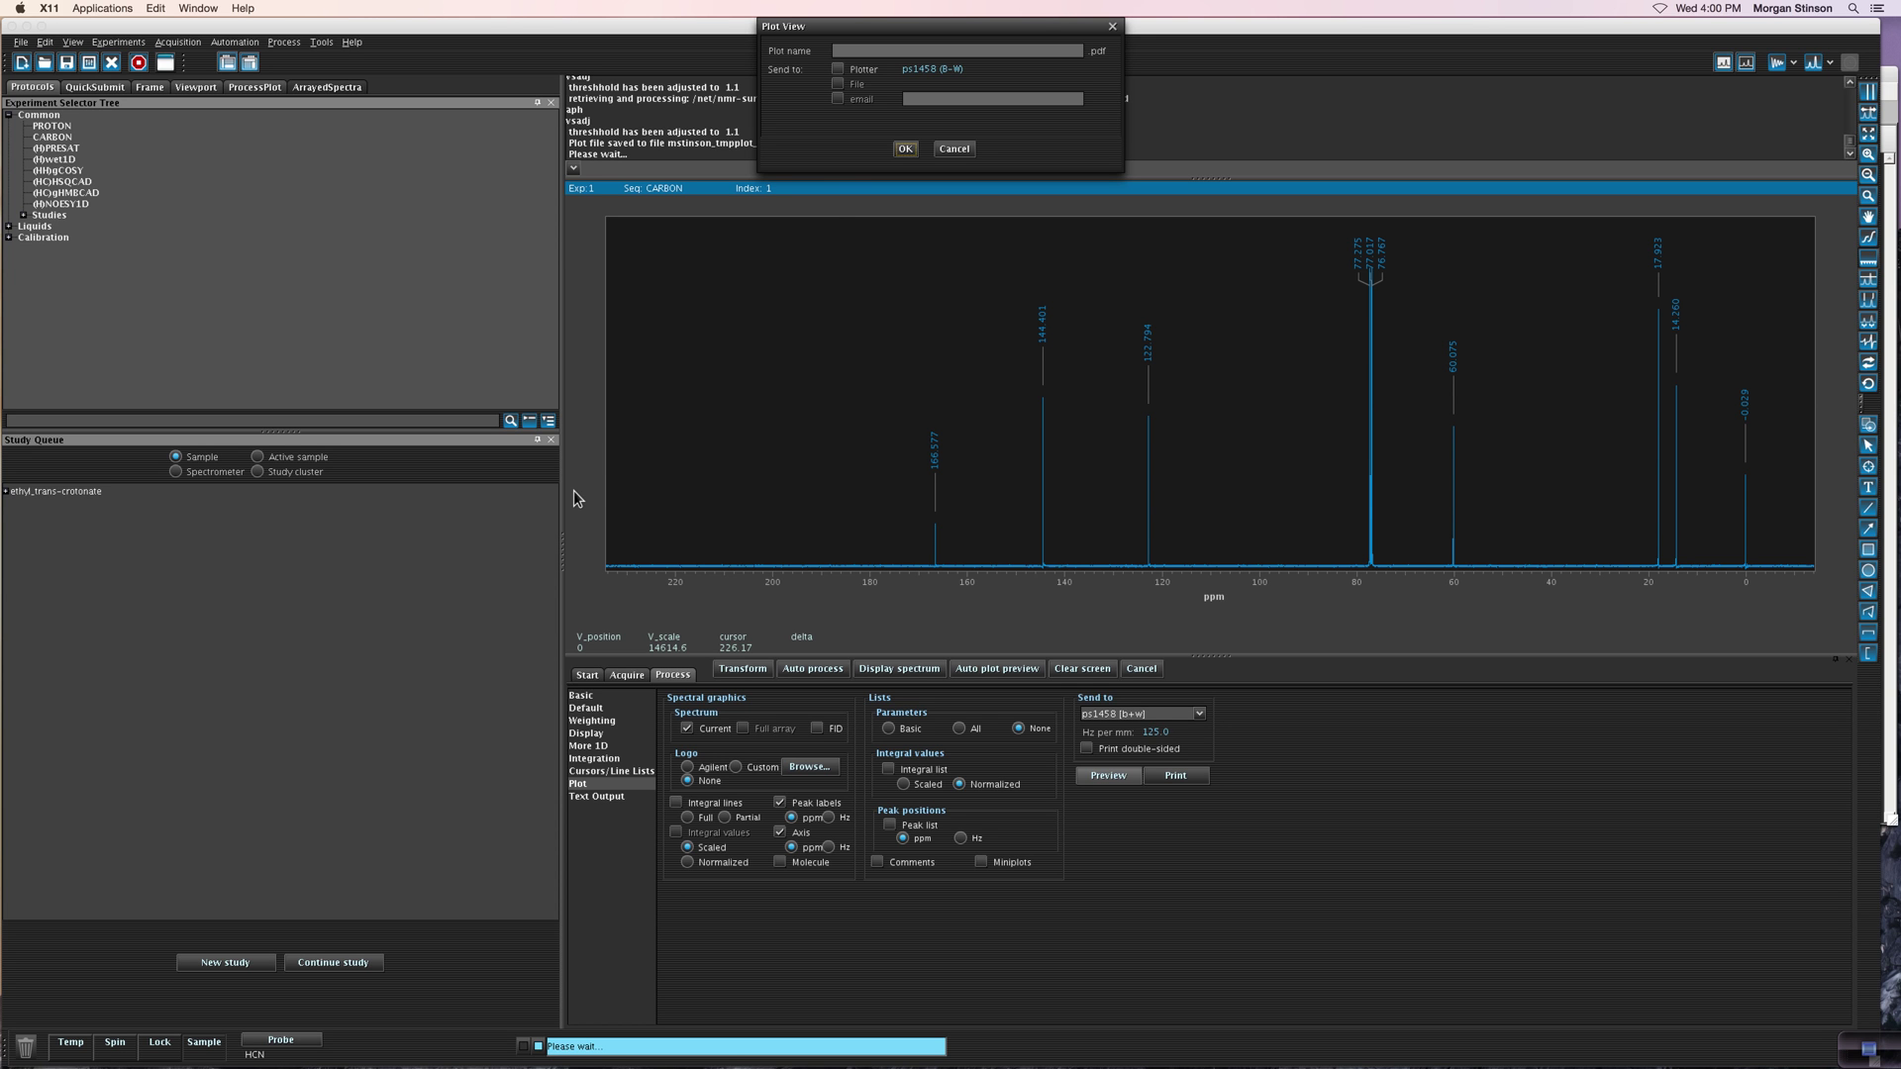
# Step: Cancel Plot View, Auto Save the FID as ethyl_trans-crotonate_CARBON_09.fid, and generate a new preview
pyautogui.click(970, 149)
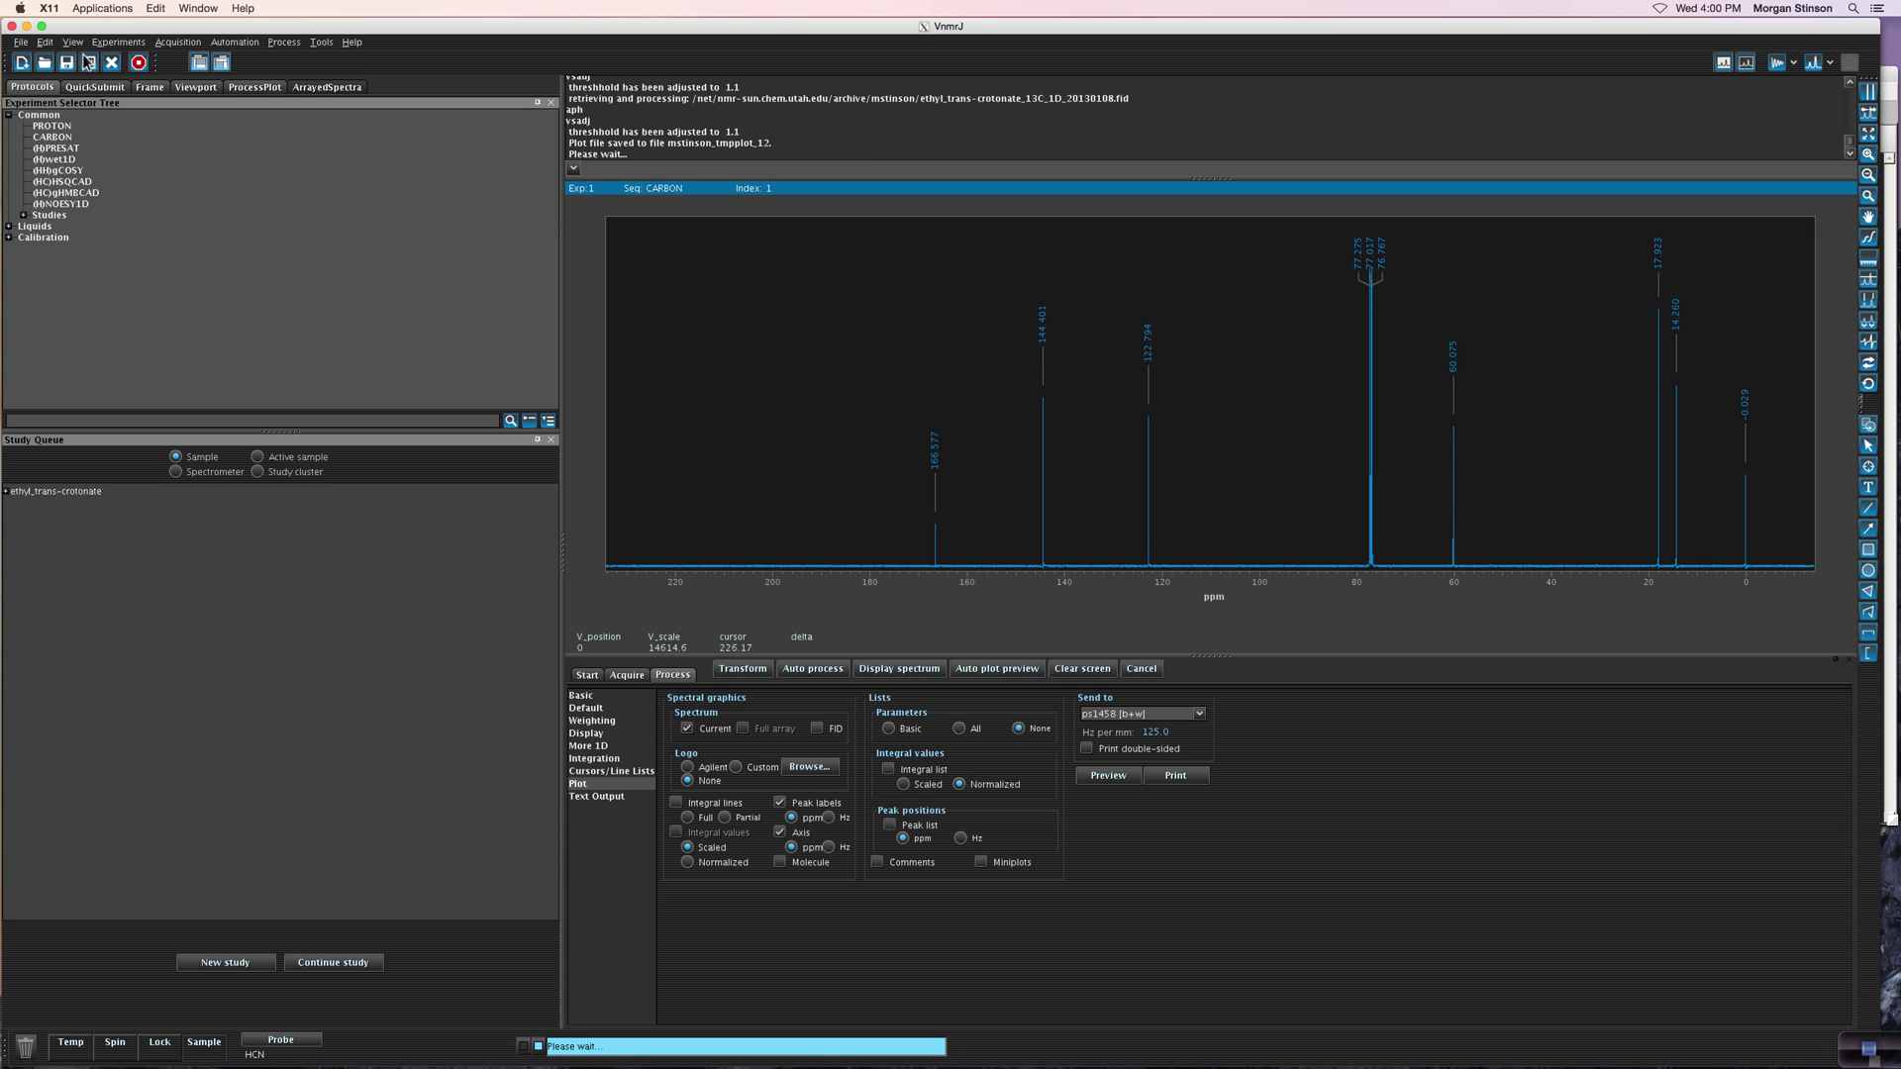
pyautogui.click(21, 42)
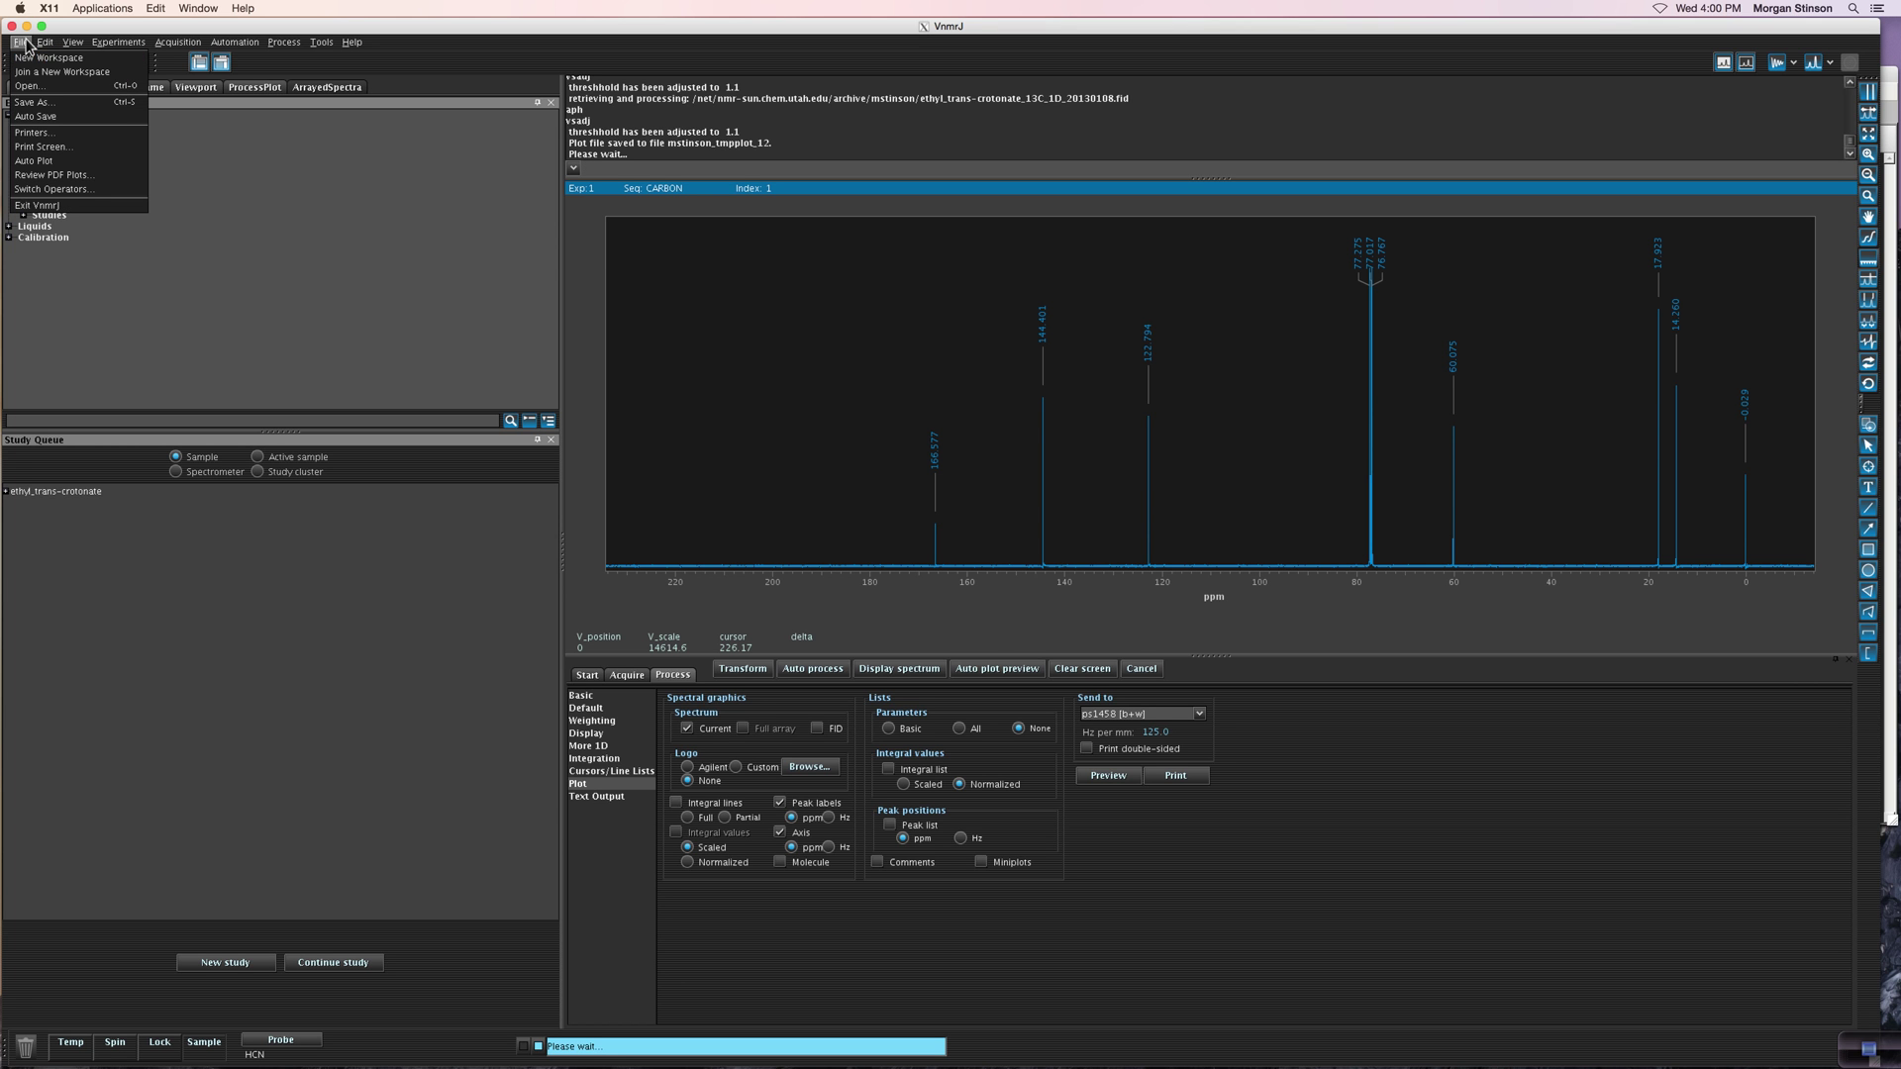
pyautogui.click(30, 117)
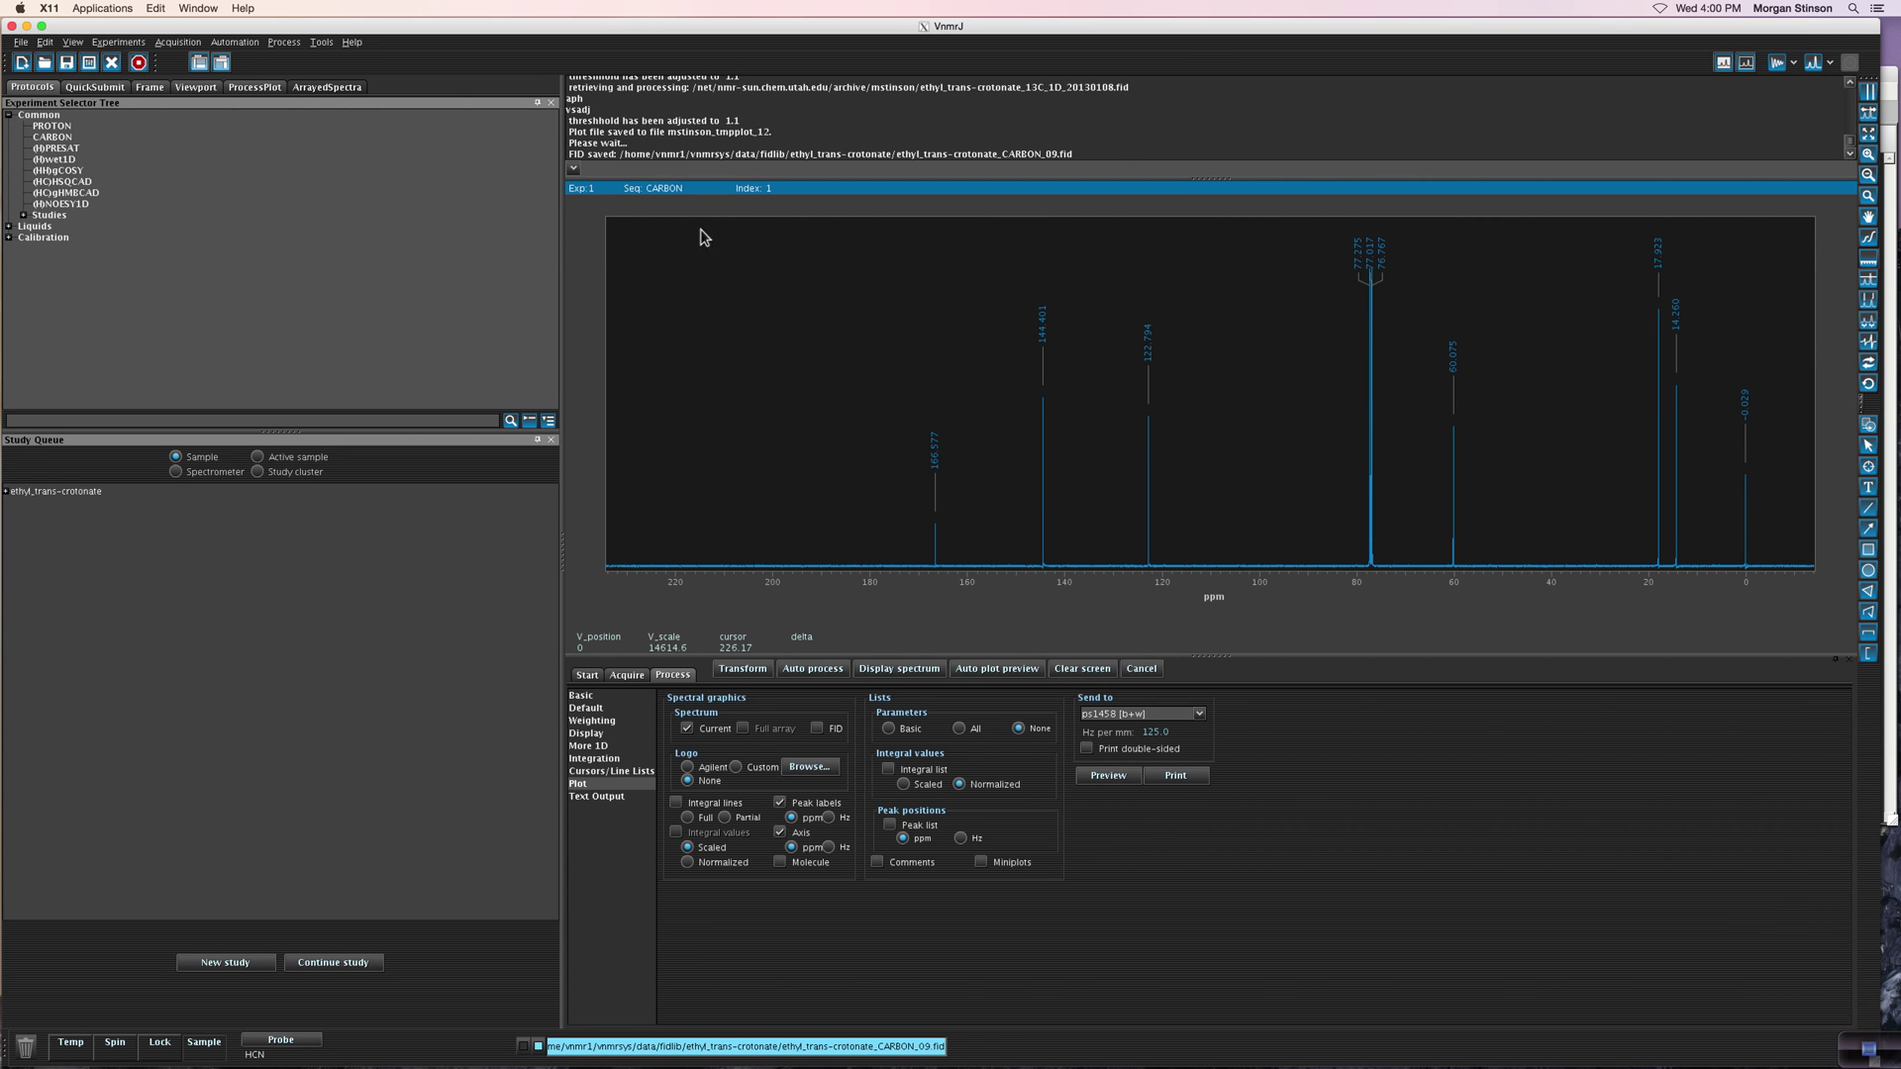
pyautogui.click(1123, 778)
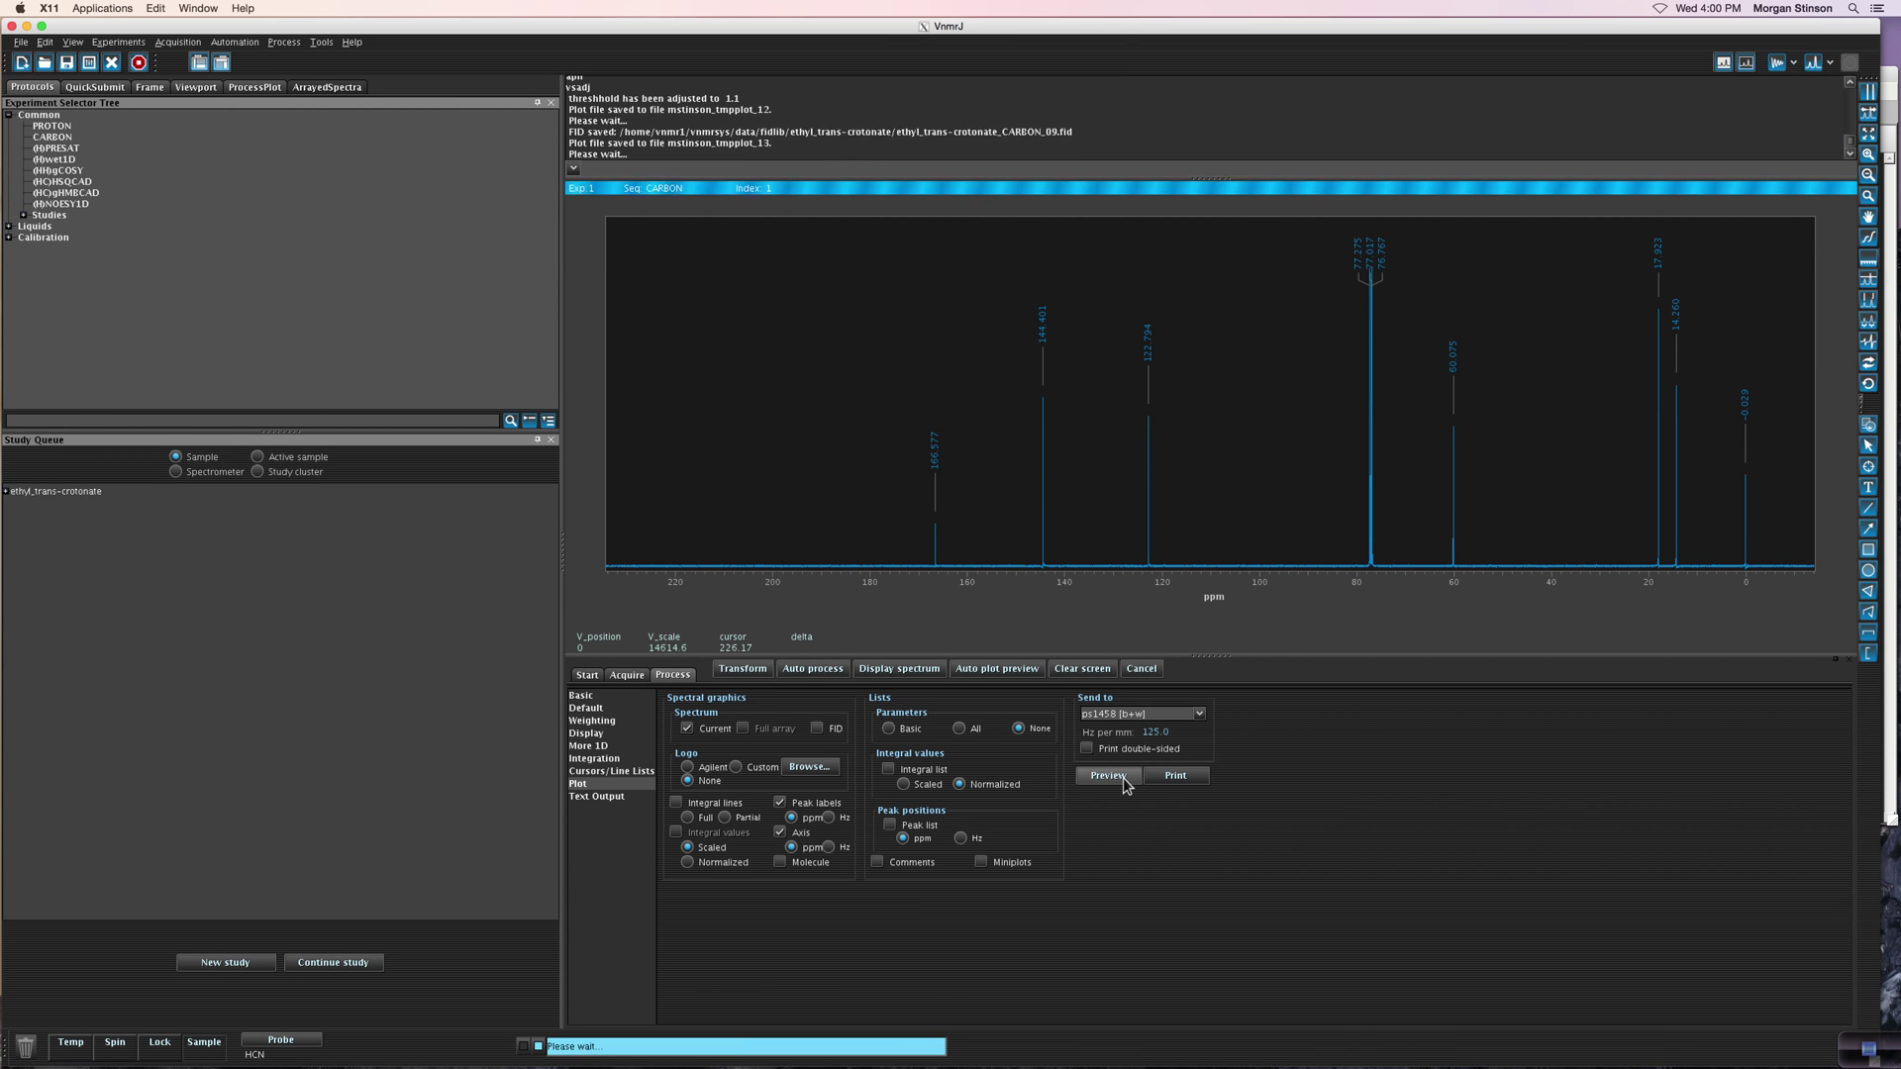
# Step: Enable email delivery for plot ethyl_trans-crotonate_CARBON_09_plot01, enter the recipient's e-mail address, and confirm
pyautogui.moveTo(920, 40); pyautogui.dragTo(919, 198)
pyautogui.click(837, 259)
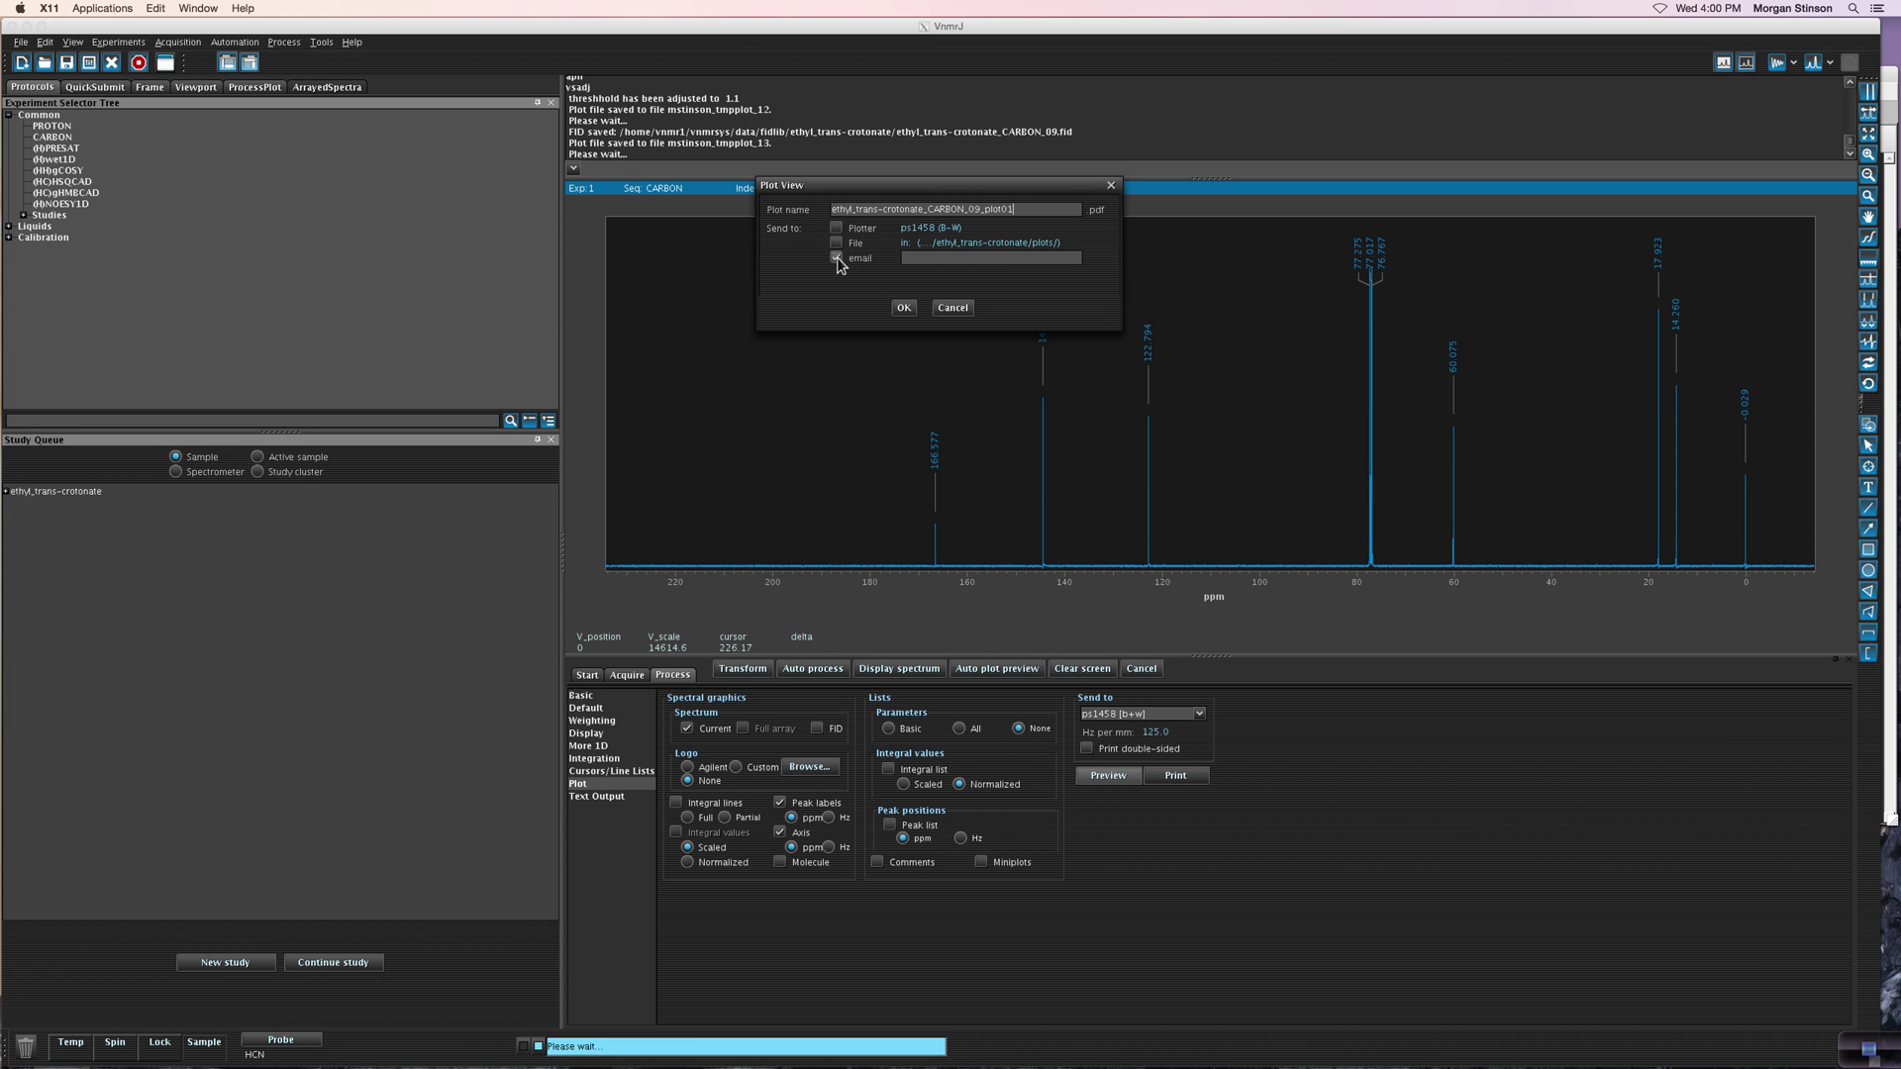
pyautogui.click(922, 257)
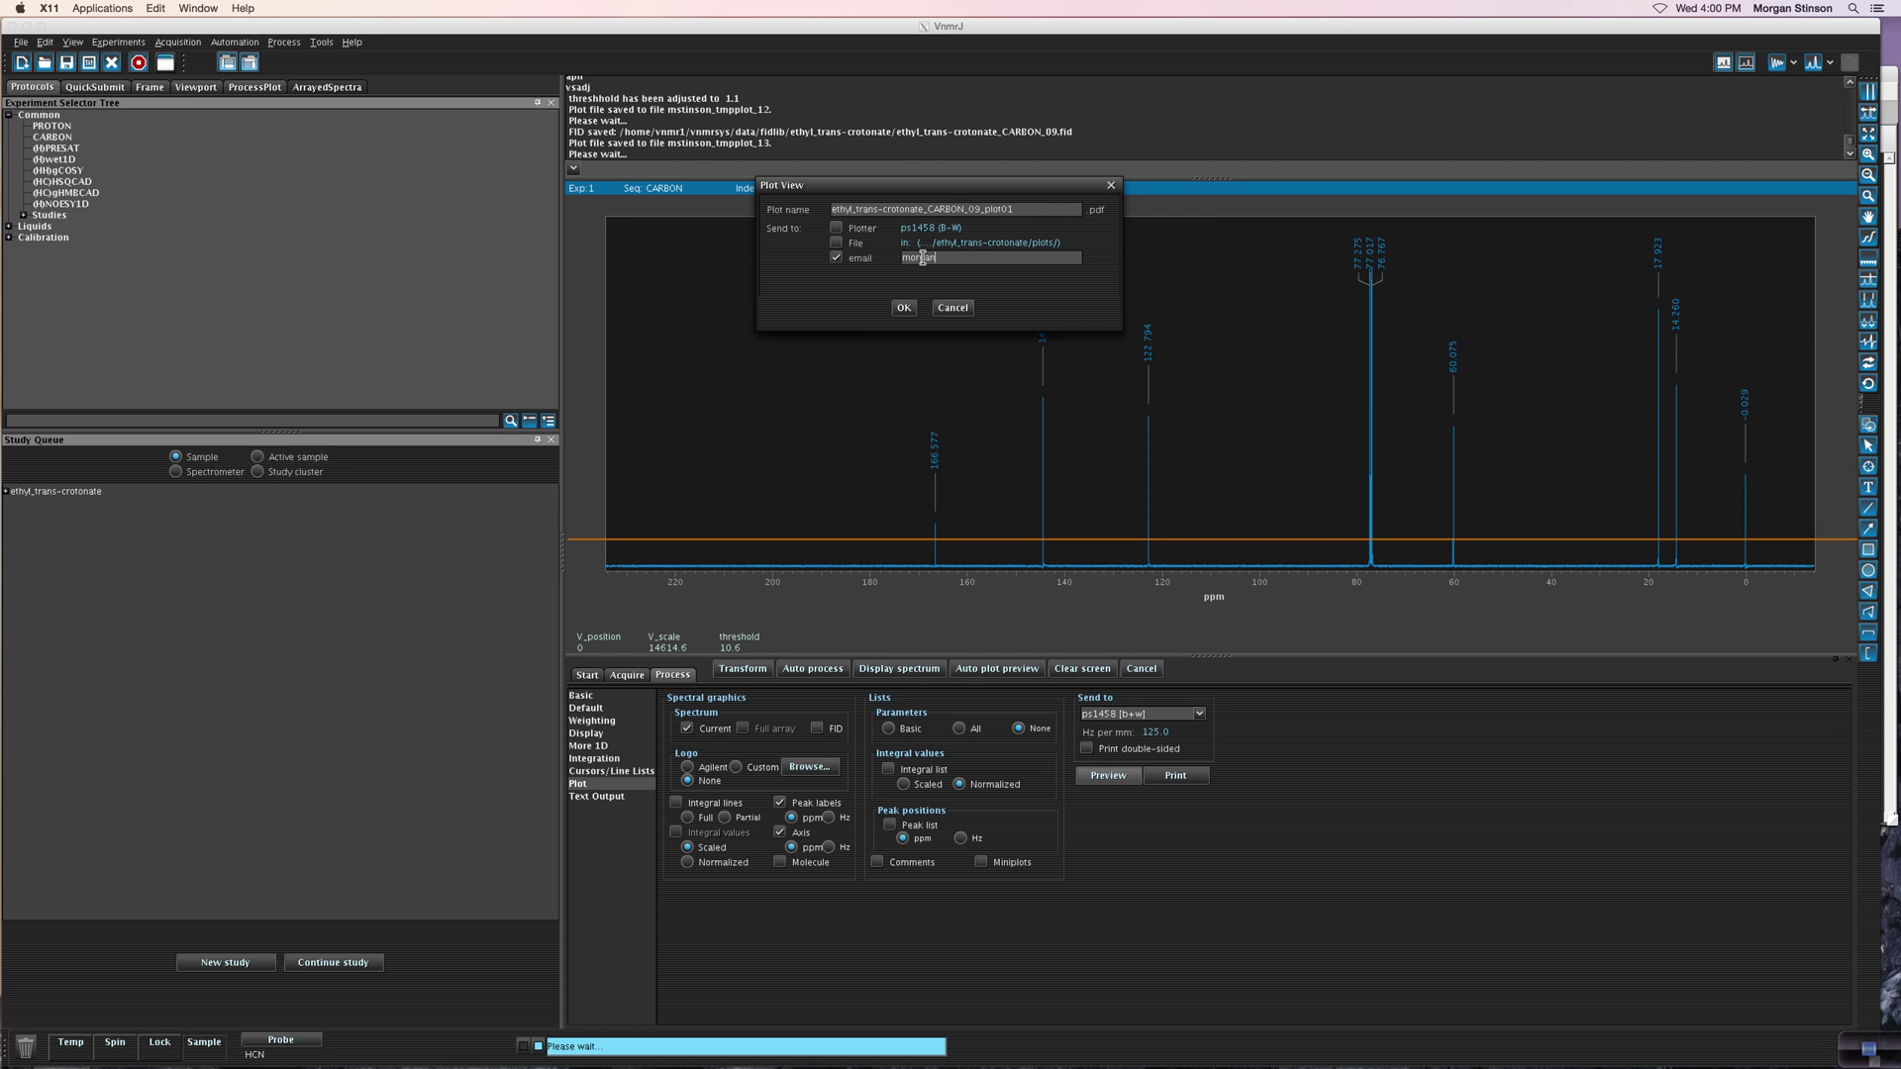
pyautogui.press('BackSpace')
pyautogui.press('BackSpace')
pyautogui.press('BackSpace')
pyautogui.click(905, 308)
pyautogui.click(1870, 1055)
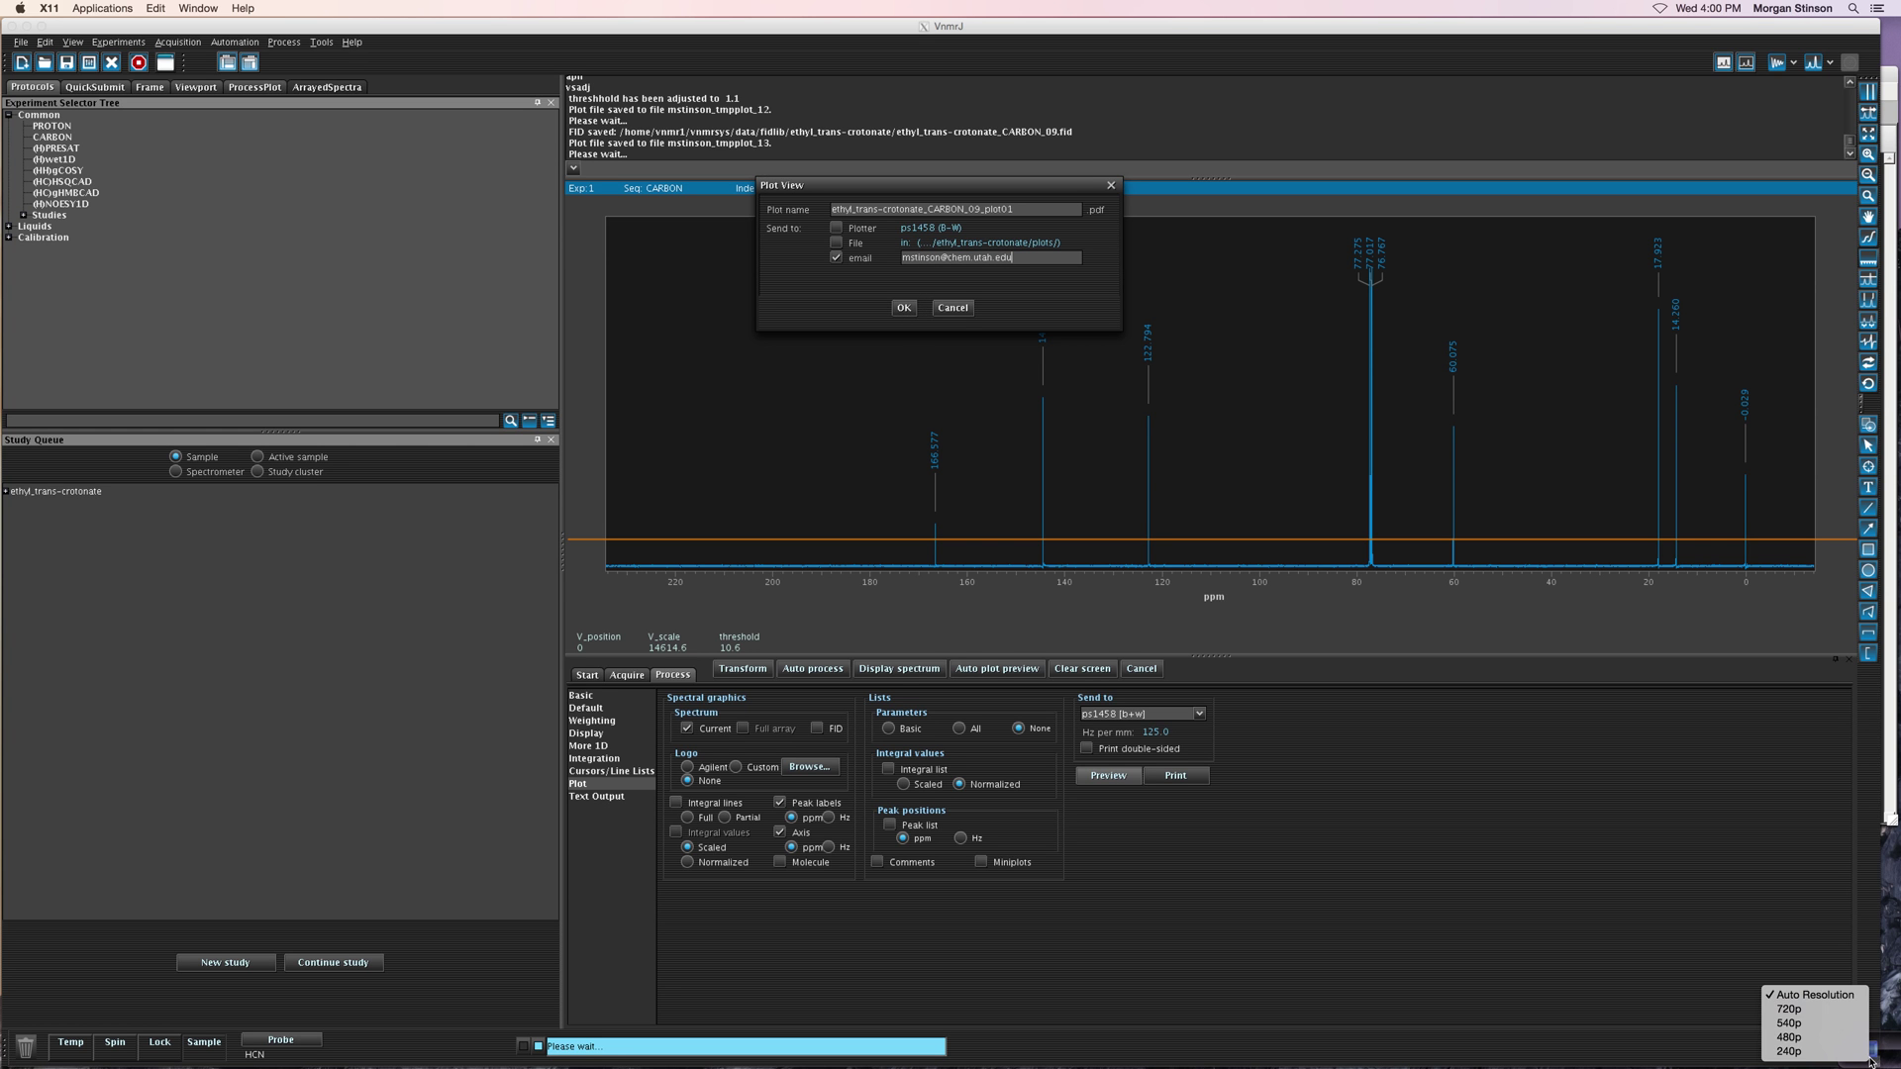